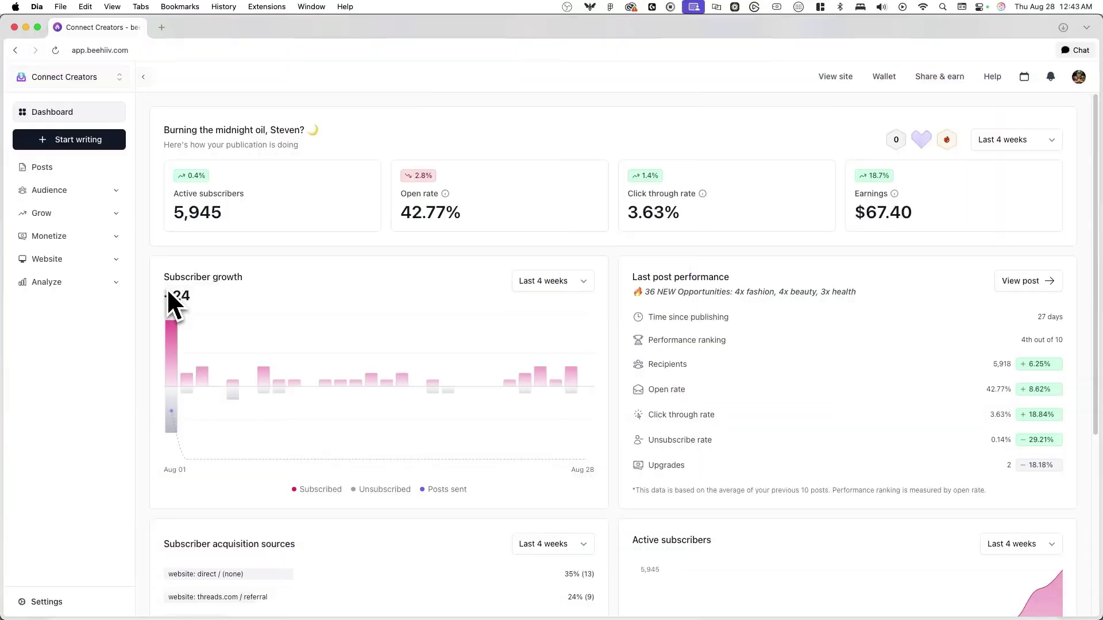
# - Open the website Builder from the dashboard's Website section, landing in the legacy builder
pyautogui.click(114, 259)
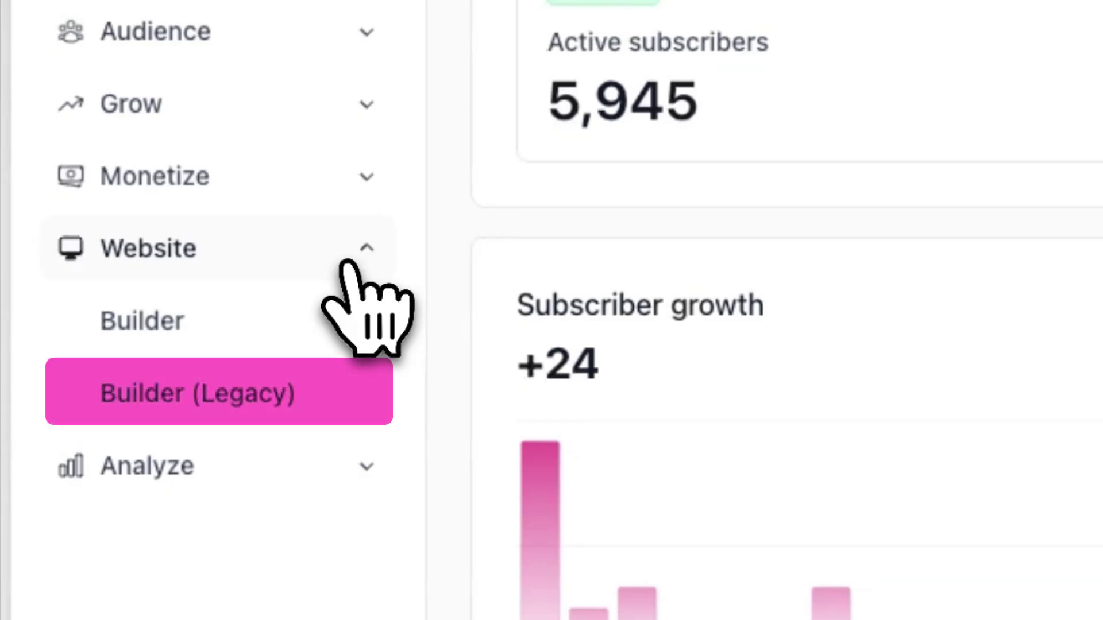
pyautogui.click(347, 290)
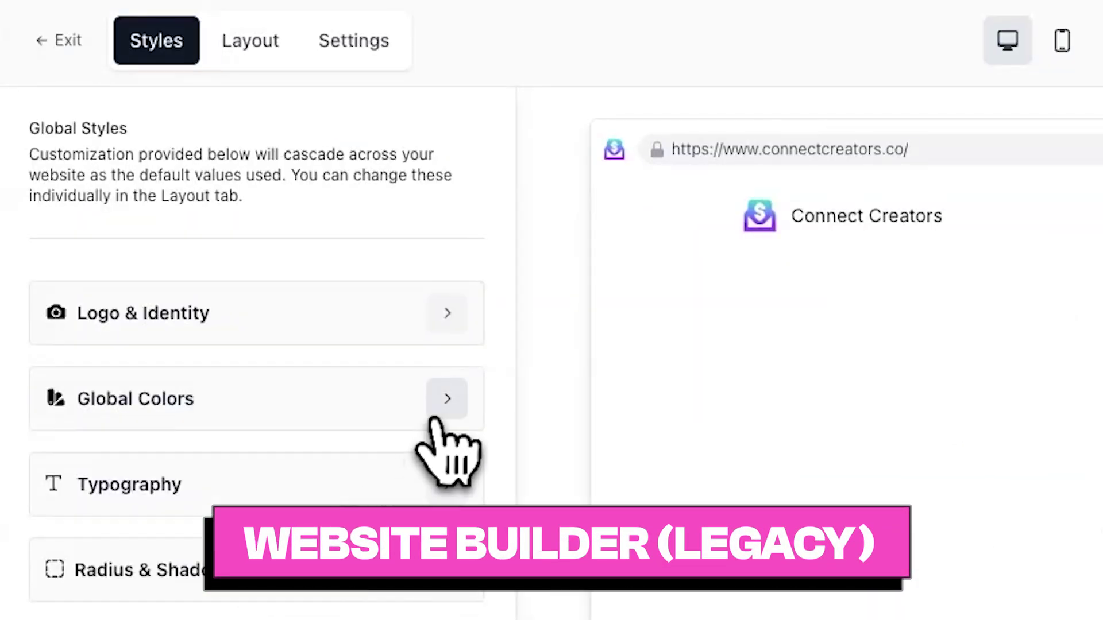
# - Review the legacy site's Global Colors and Typography style settings
pyautogui.click(437, 417)
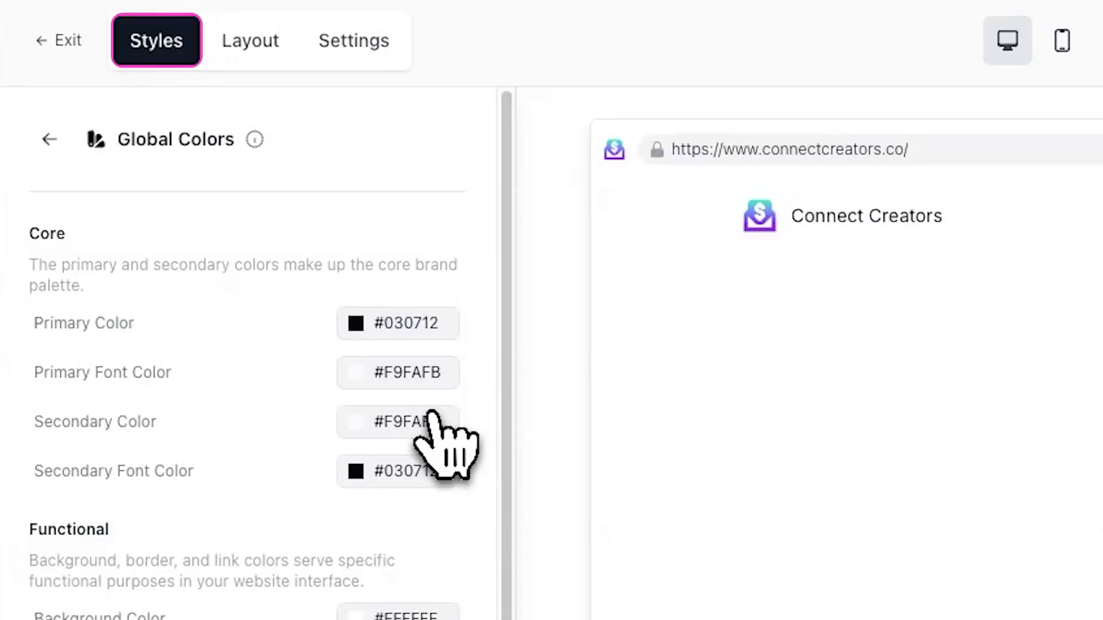
pyautogui.click(49, 141)
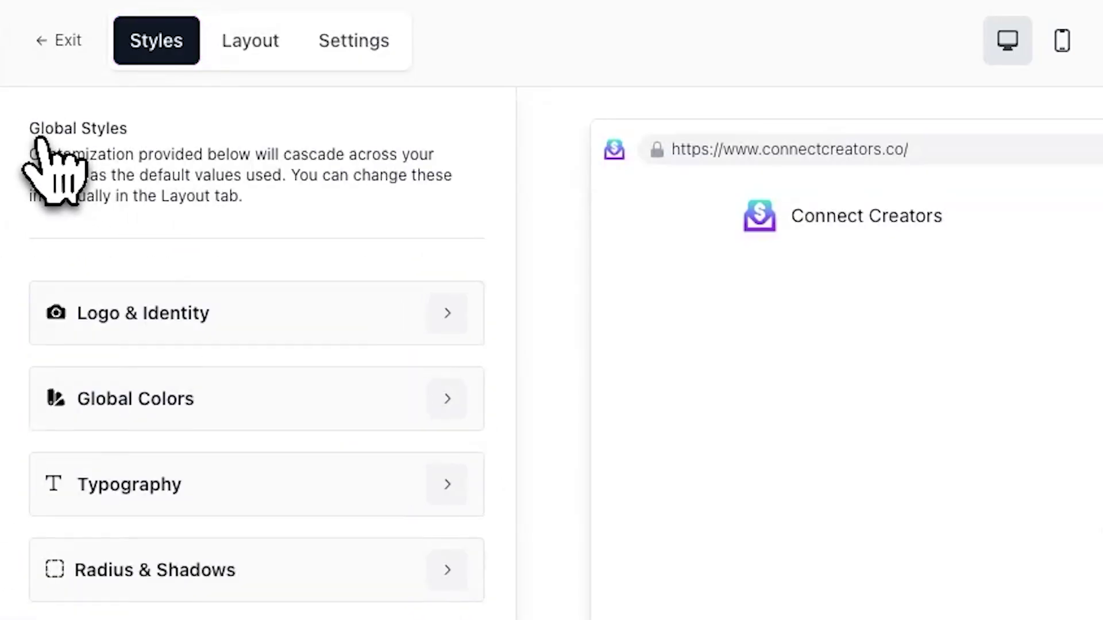
pyautogui.click(435, 471)
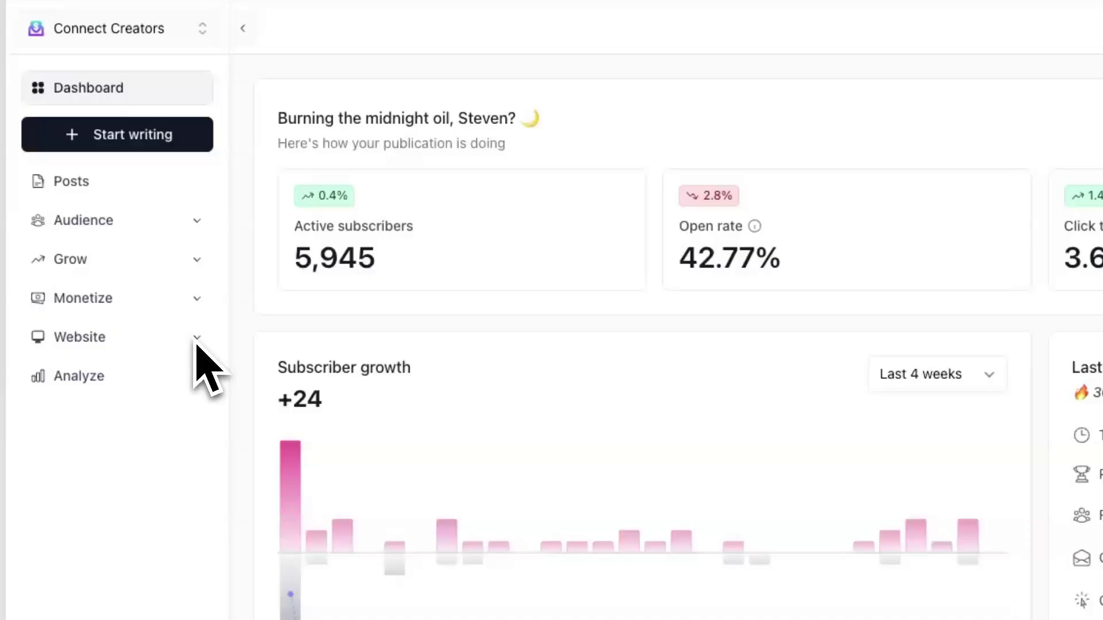
# - Choose The Atlas Collective template in the new website builder and continue to colours
pyautogui.click(196, 341)
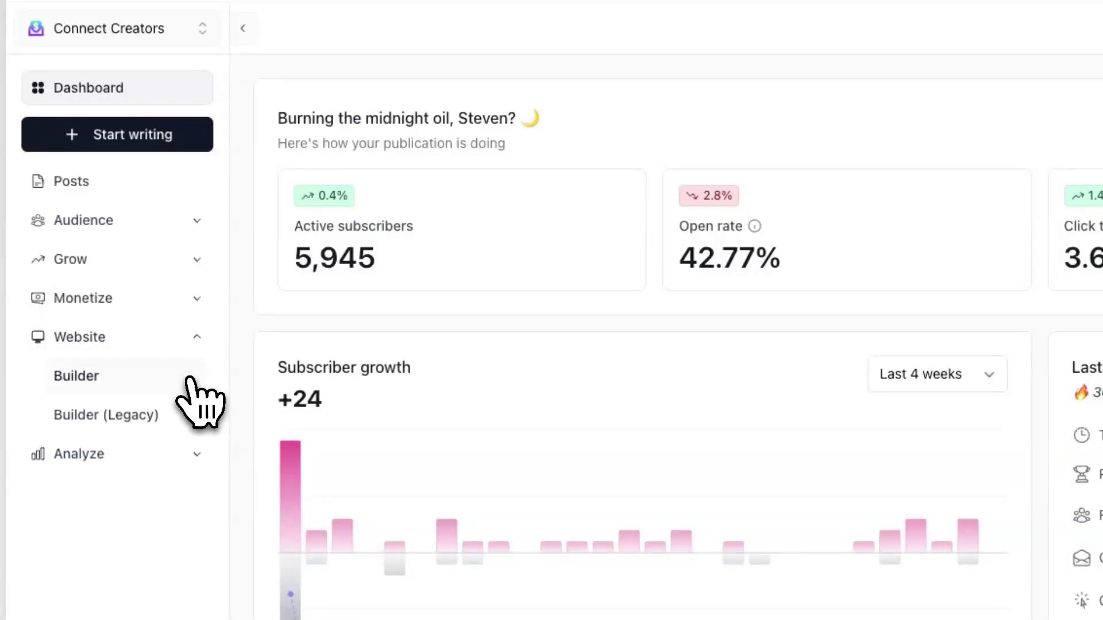
pyautogui.click(188, 381)
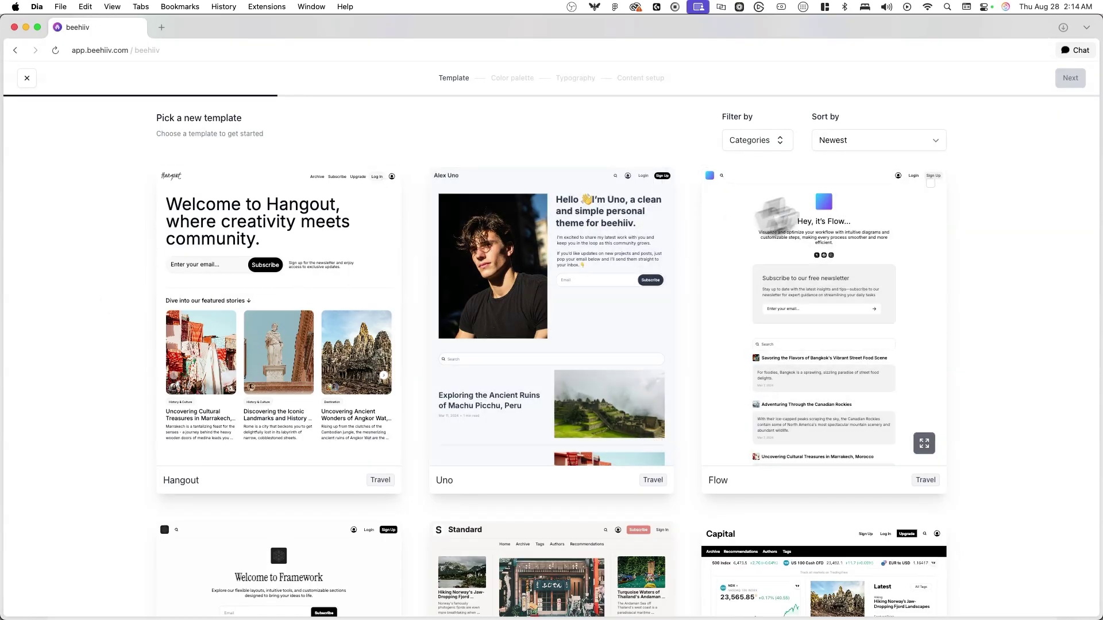
pyautogui.scroll(-15, 1011, 193)
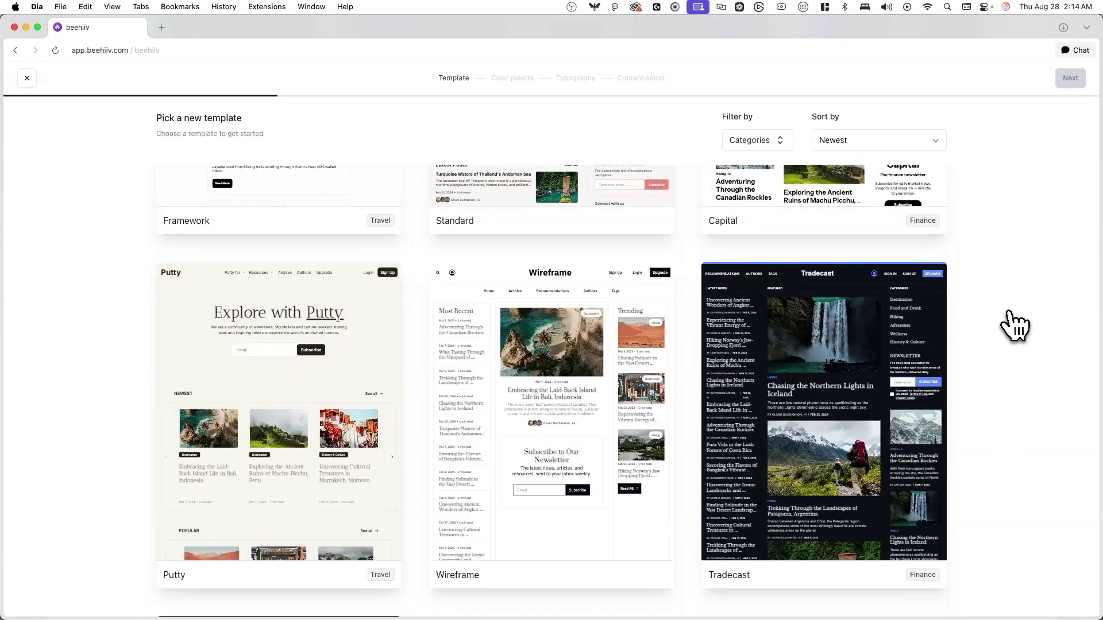
pyautogui.scroll(-2, 1008, 347)
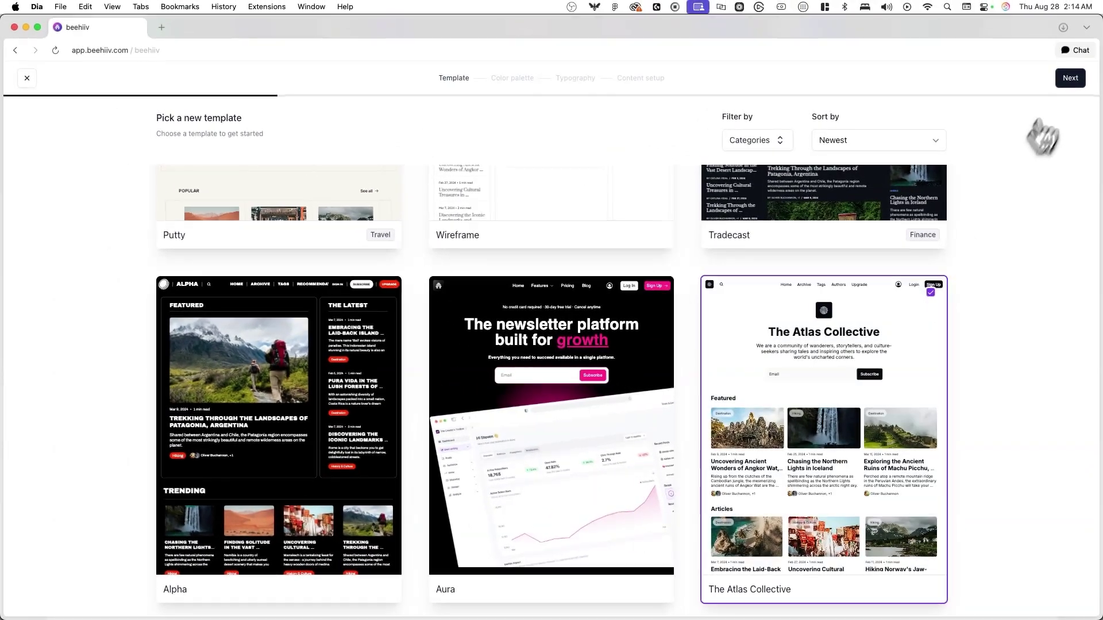
pyautogui.click(1069, 80)
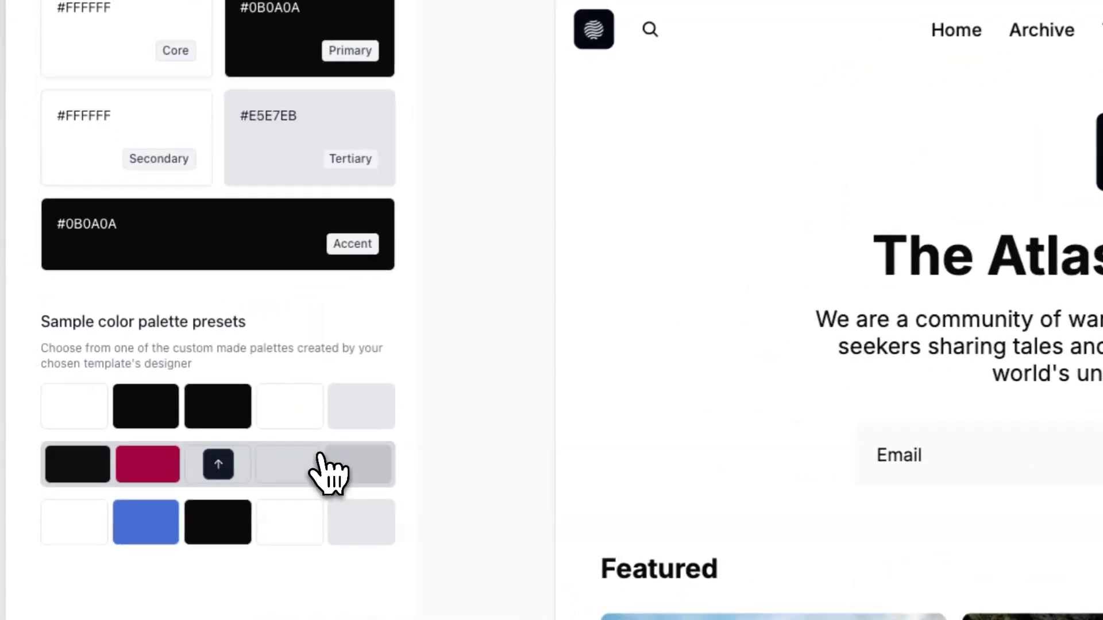
# - Try the dark and white palette presets, keeping the black-and-white palette
pyautogui.click(193, 432)
pyautogui.click(318, 535)
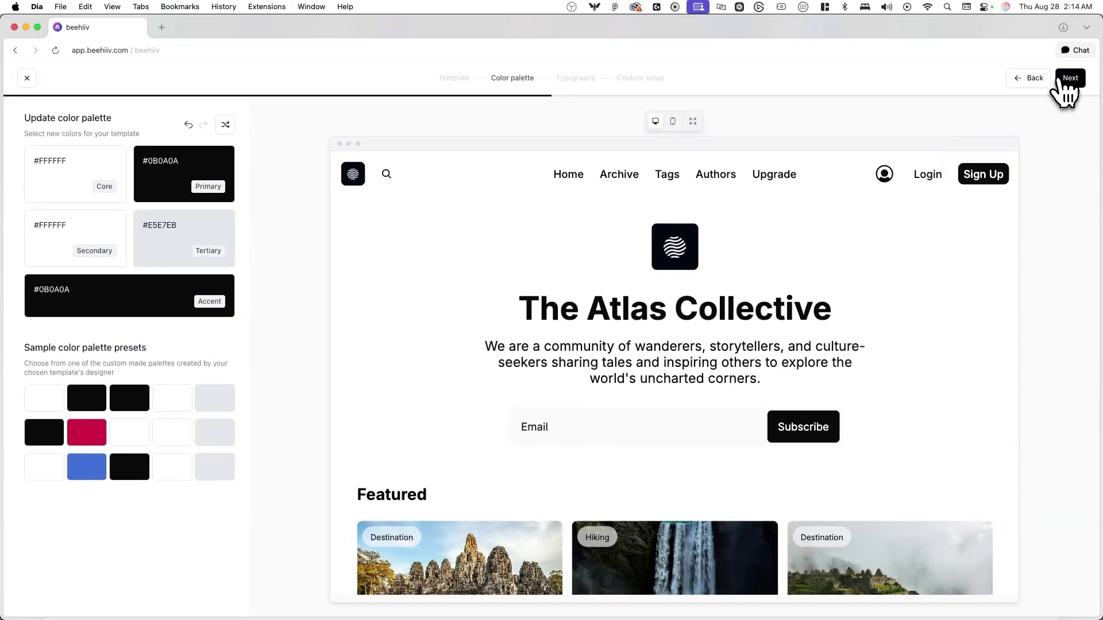
pyautogui.click(1068, 80)
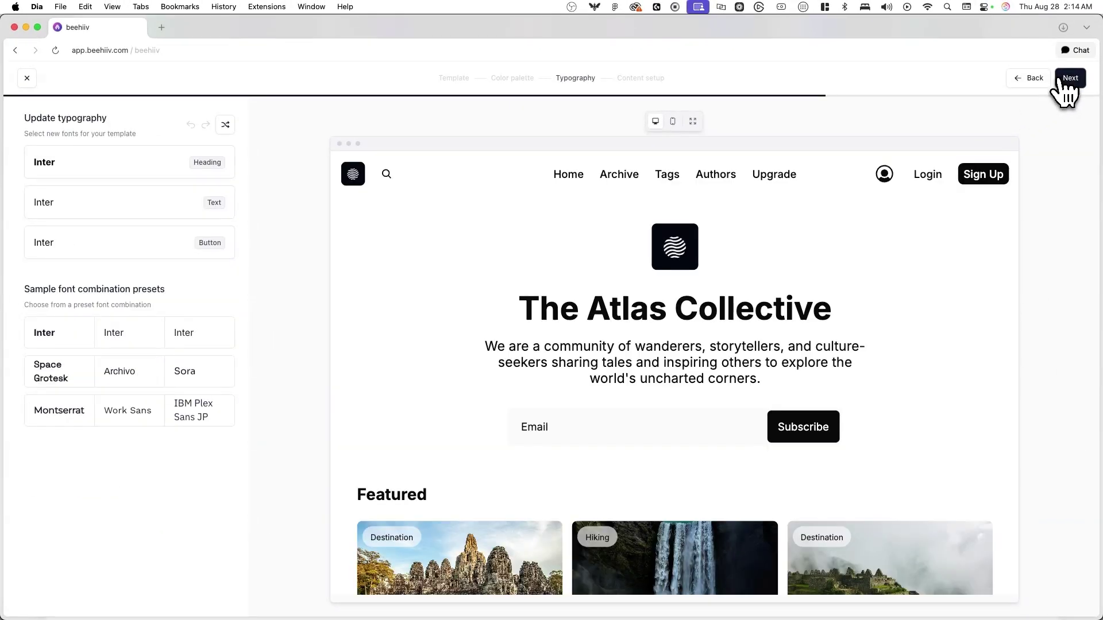
# - Try the Space Grotesk and Montserrat font presets, then settle on Inter for all fonts
pyautogui.click(145, 379)
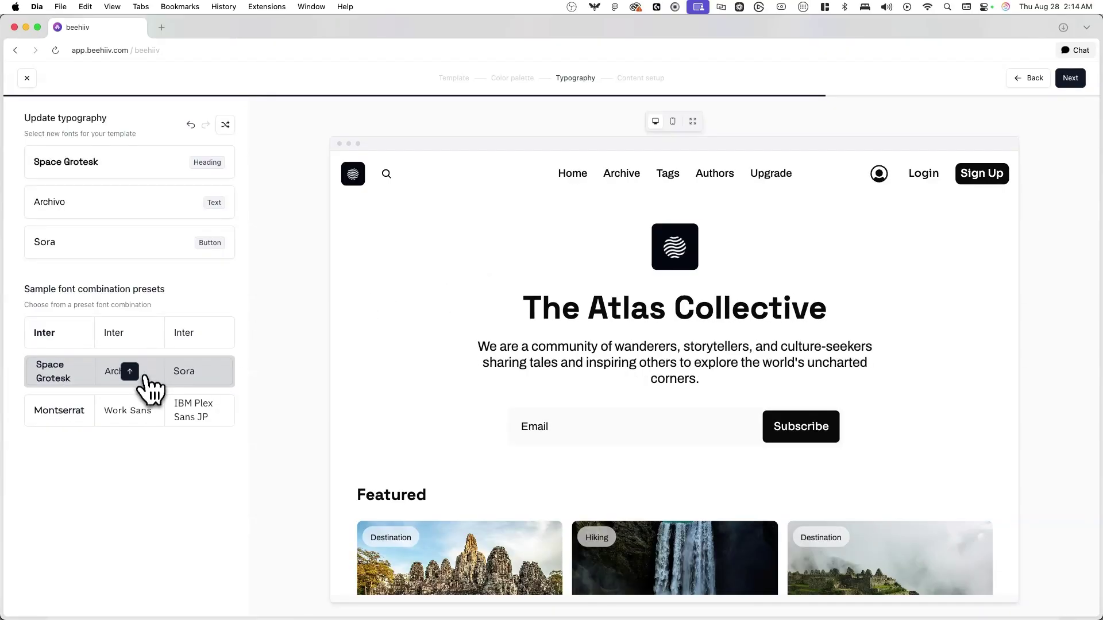
pyautogui.click(146, 412)
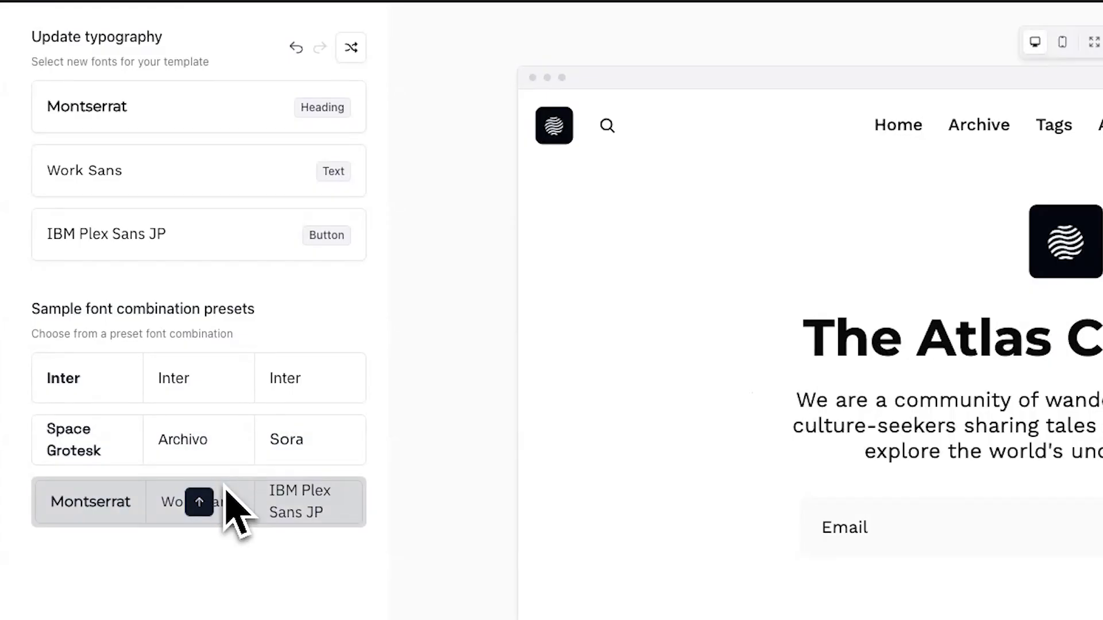
pyautogui.click(300, 391)
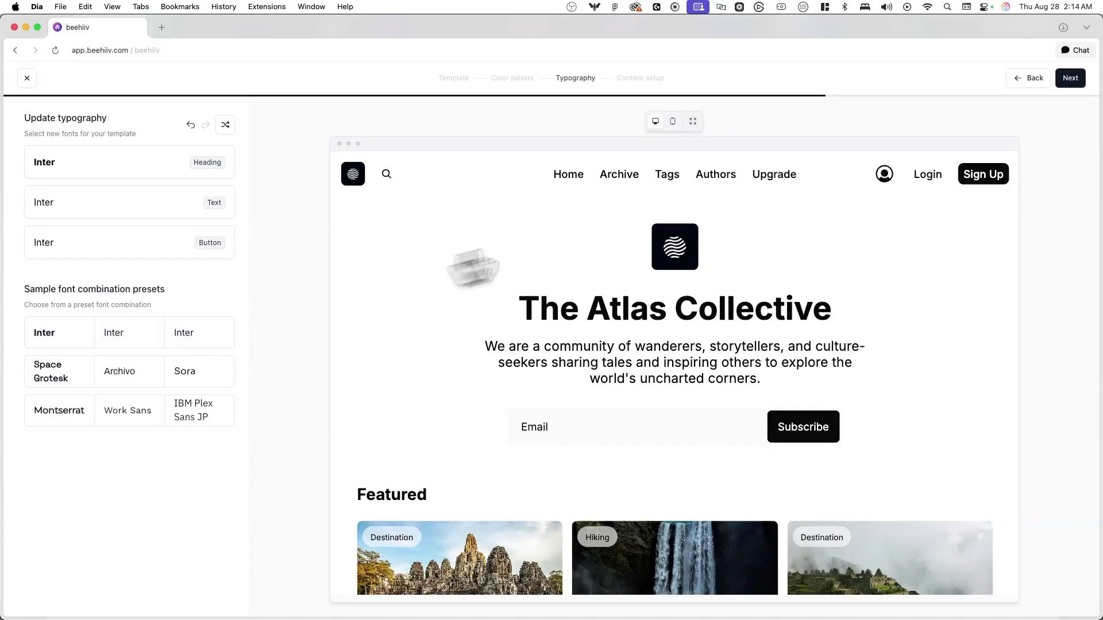
pyautogui.click(1064, 83)
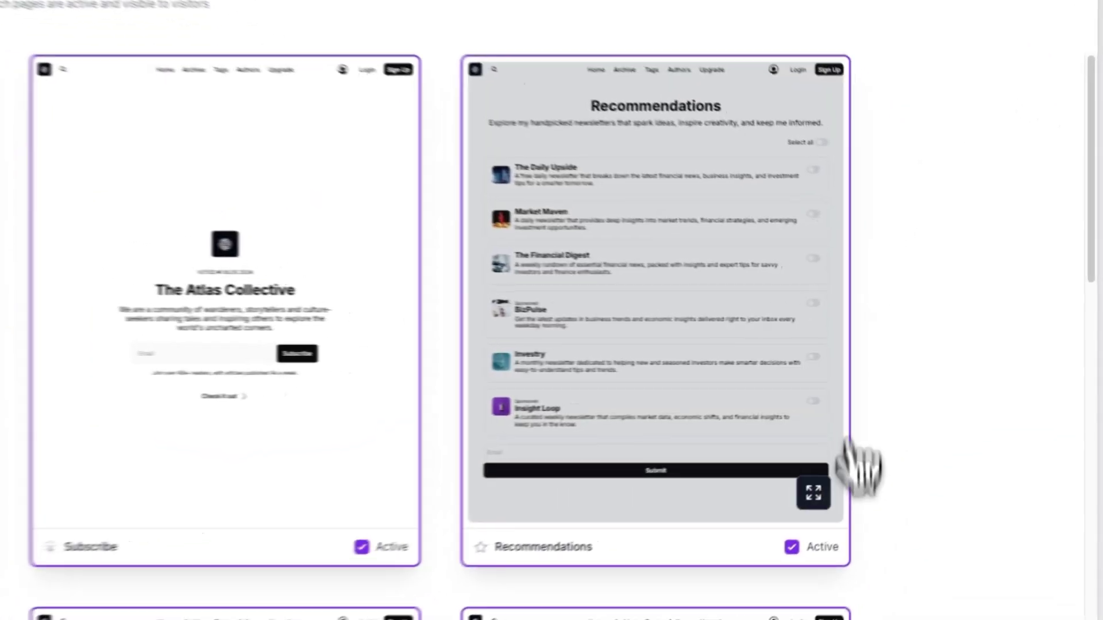
# - Toggle the Recommendations page off and back on, keeping all default pages active
pyautogui.click(792, 547)
pyautogui.click(792, 547)
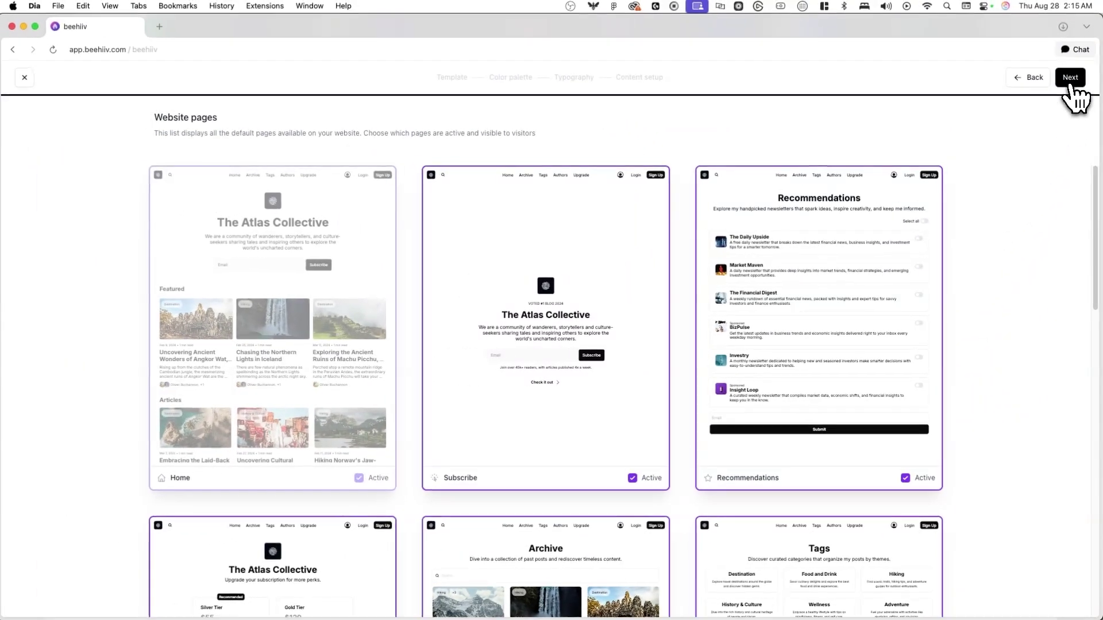
pyautogui.click(1070, 81)
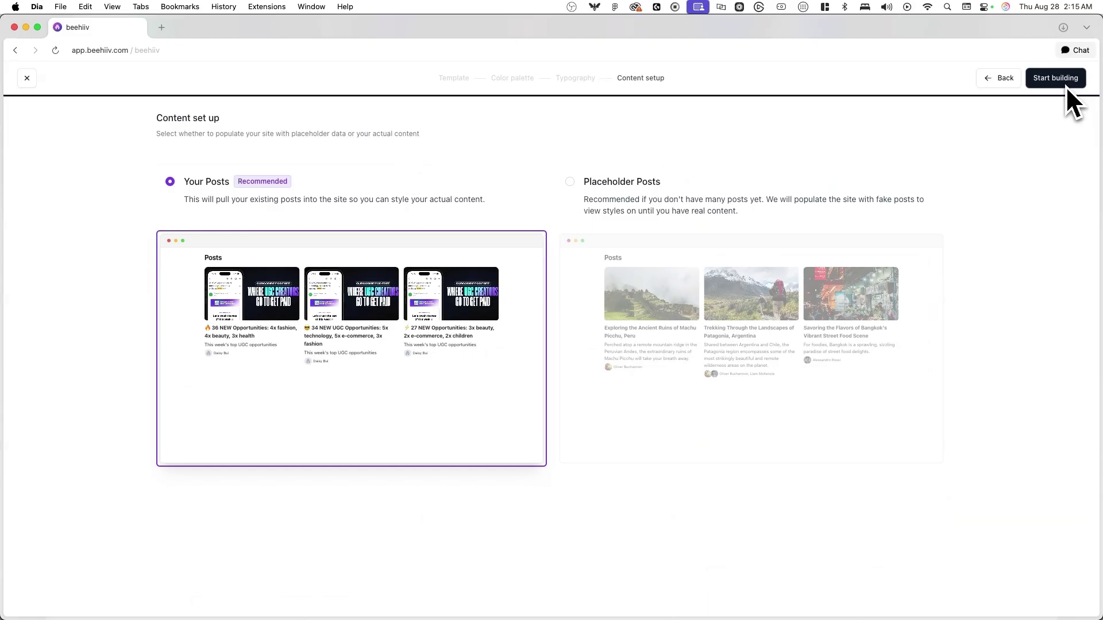
# - Pick Your Posts instead of Placeholder Posts as site content and start building
pyautogui.click(832, 195)
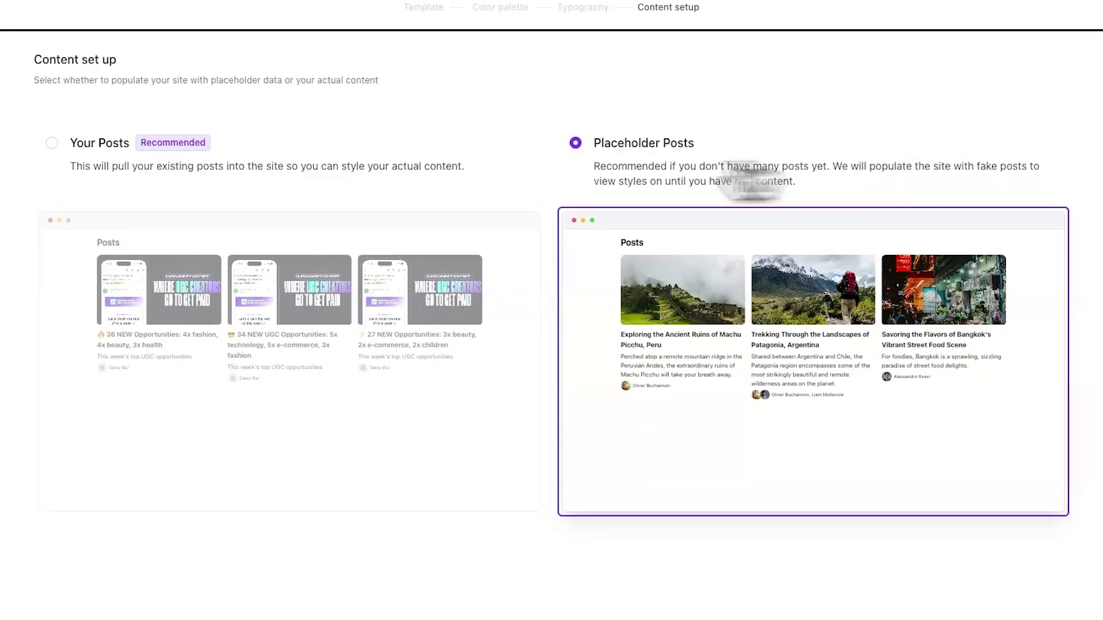
pyautogui.click(455, 167)
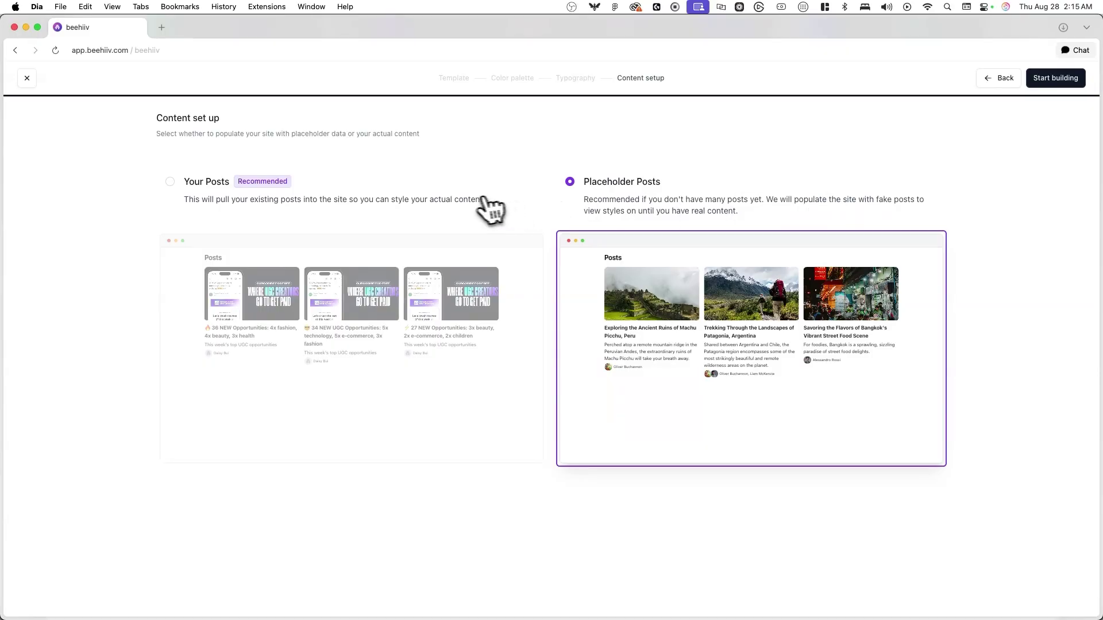
pyautogui.click(478, 200)
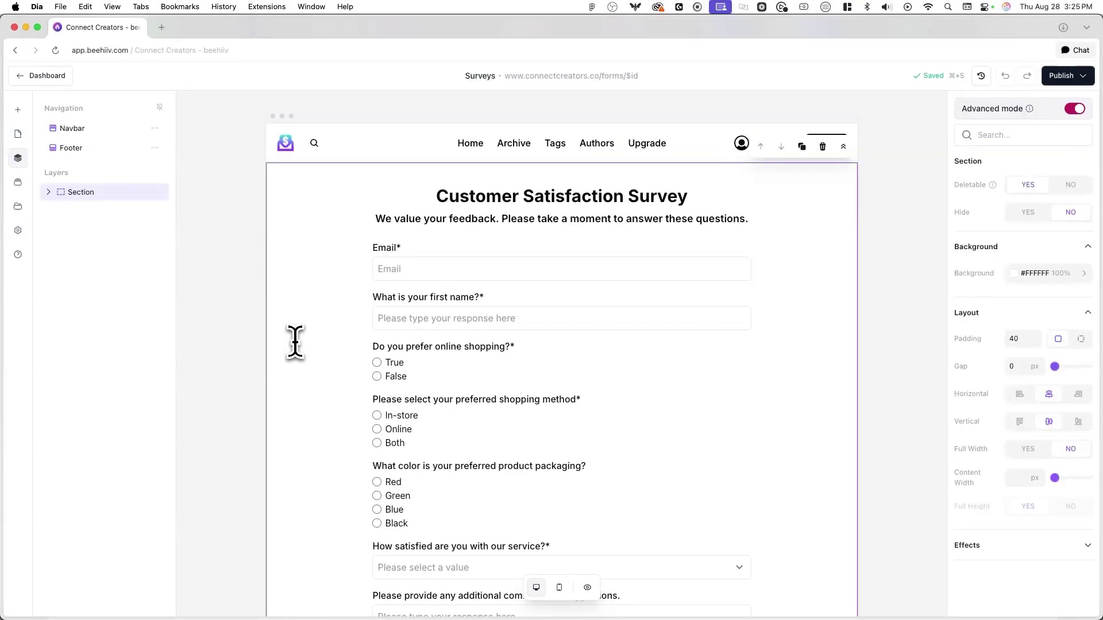
# - Set the Surveys page section background to light blue #CCDBFF
pyautogui.click(1056, 276)
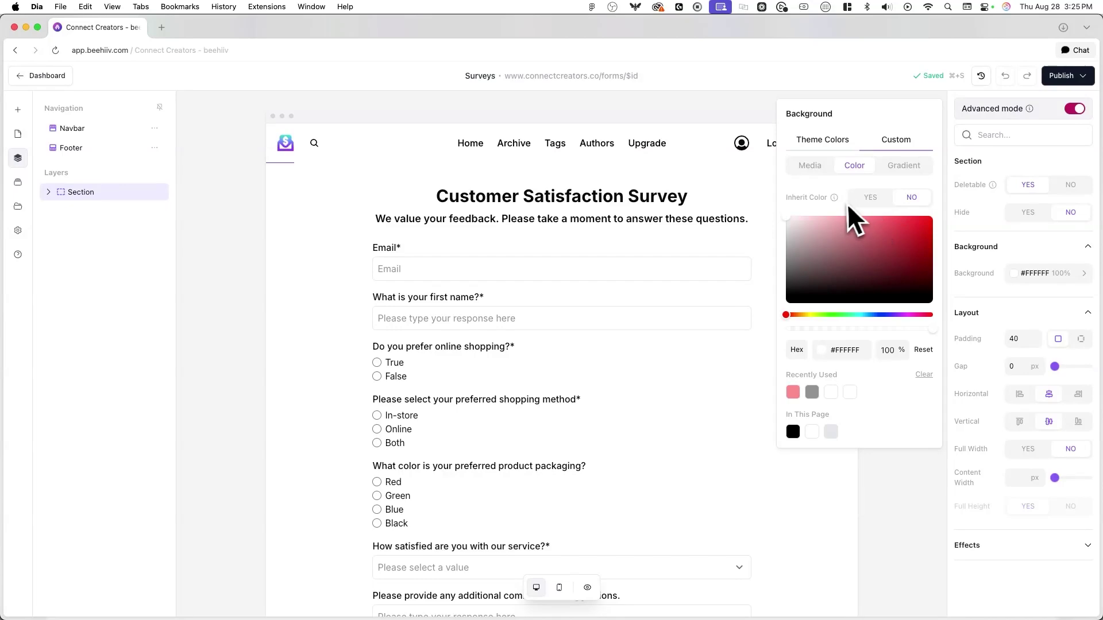
pyautogui.click(883, 315)
pyautogui.click(872, 467)
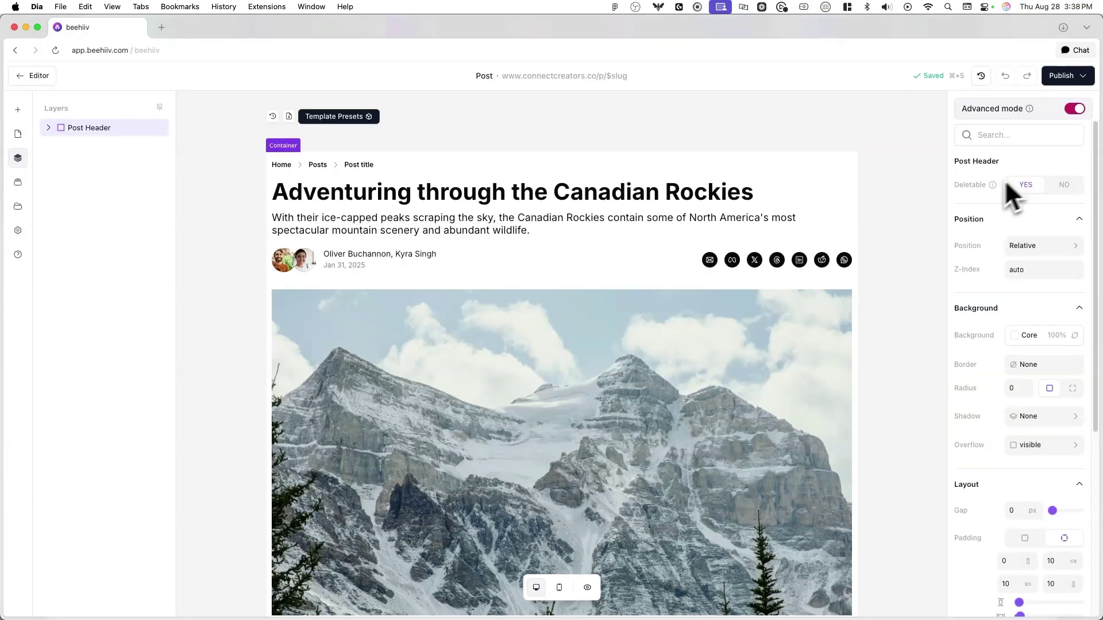
# - Delete the post header image, underline the post title heading, and return to the editor
pyautogui.click(822, 310)
pyautogui.click(797, 274)
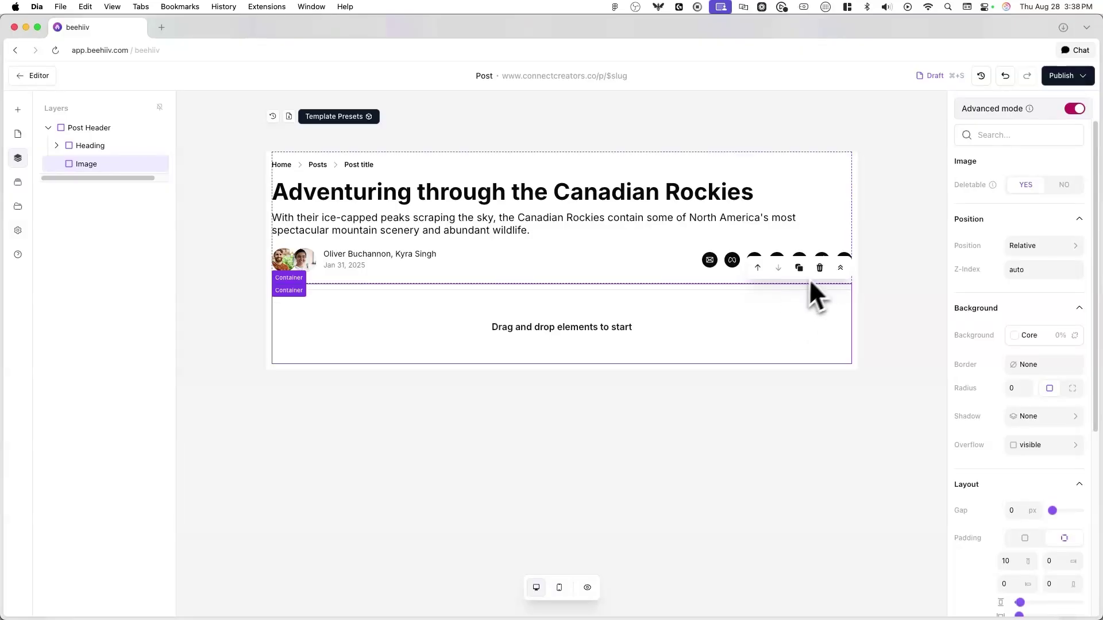
pyautogui.click(716, 185)
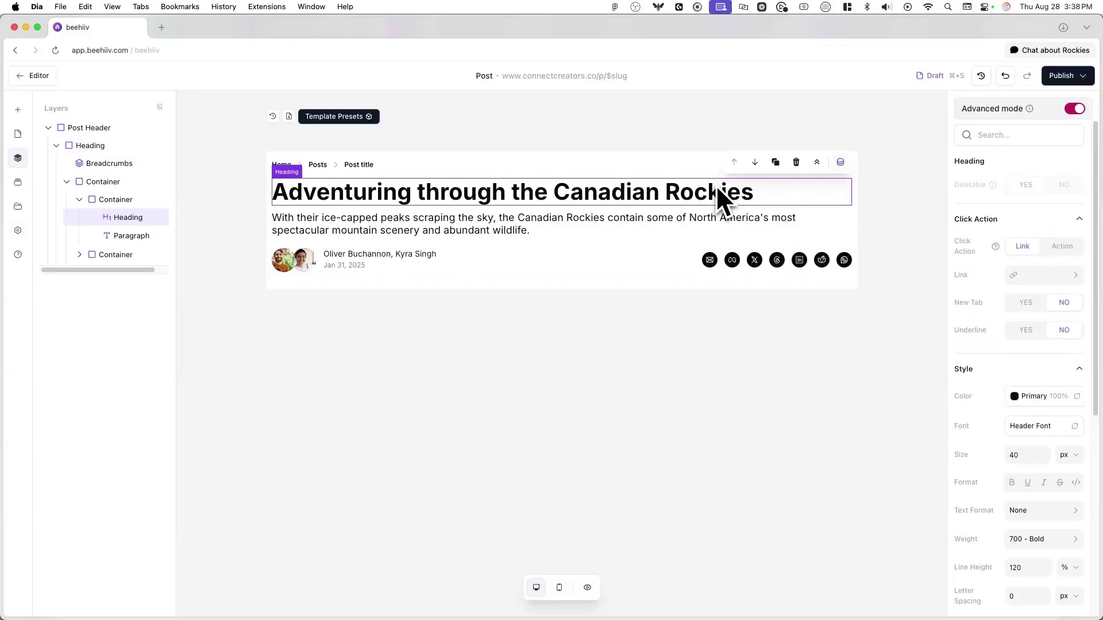
pyautogui.click(1027, 482)
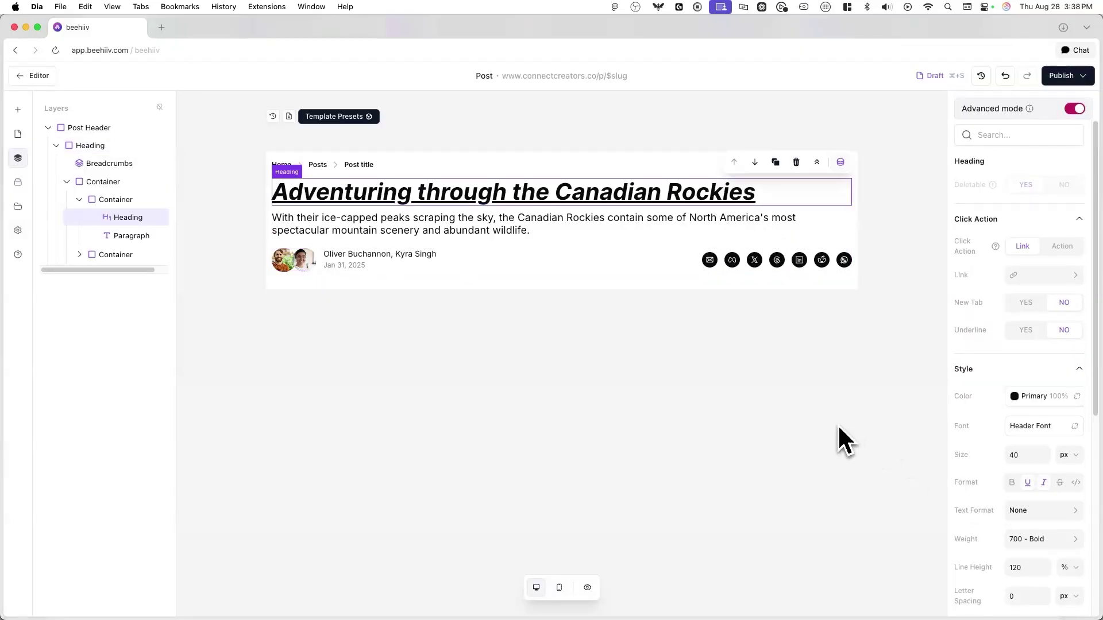
pyautogui.click(40, 76)
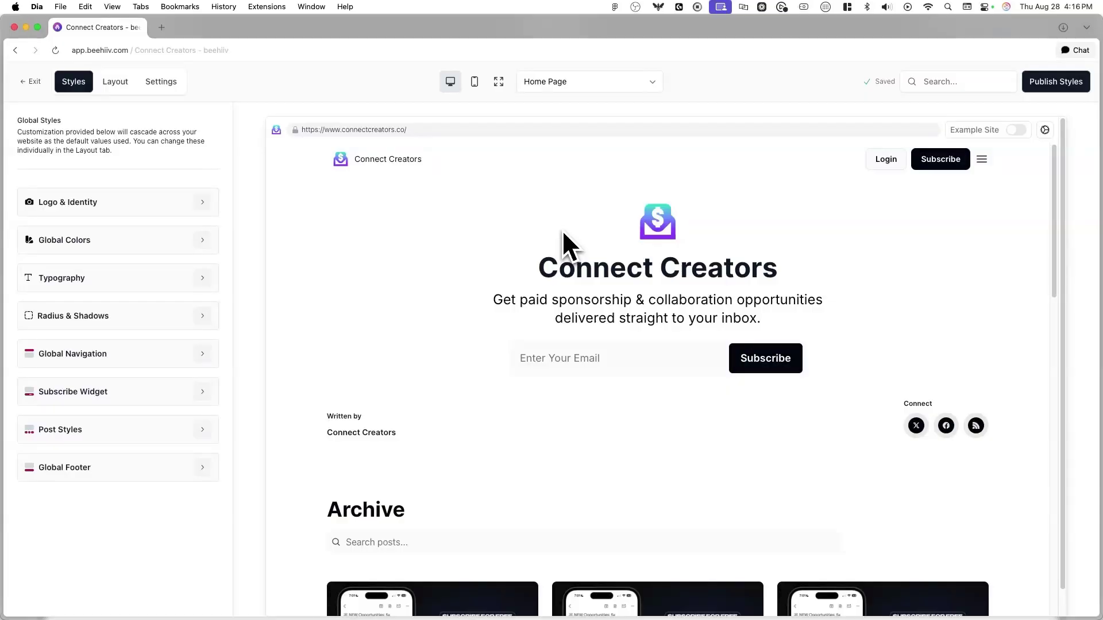
# - Open the You're in! page for editing from the Custom Pages overview
pyautogui.click(610, 87)
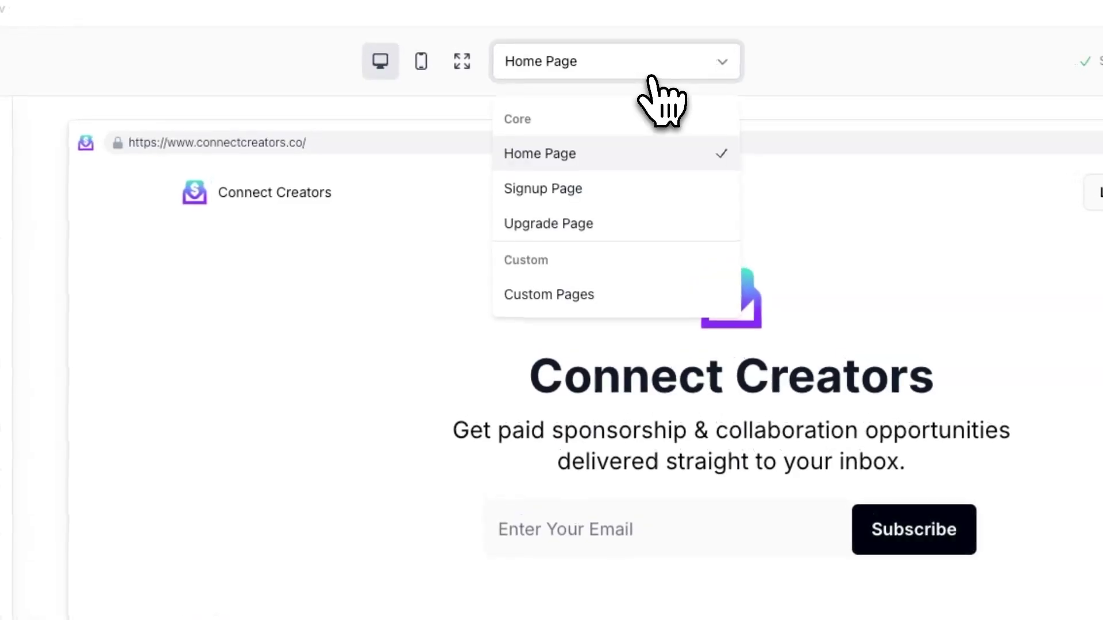
pyautogui.click(632, 302)
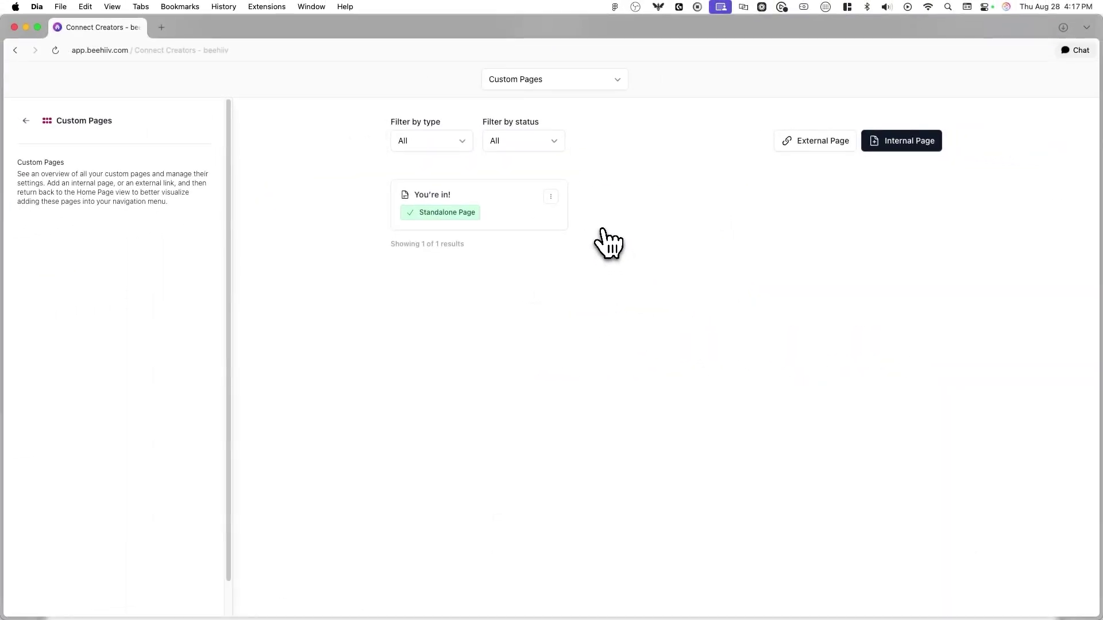
pyautogui.click(551, 196)
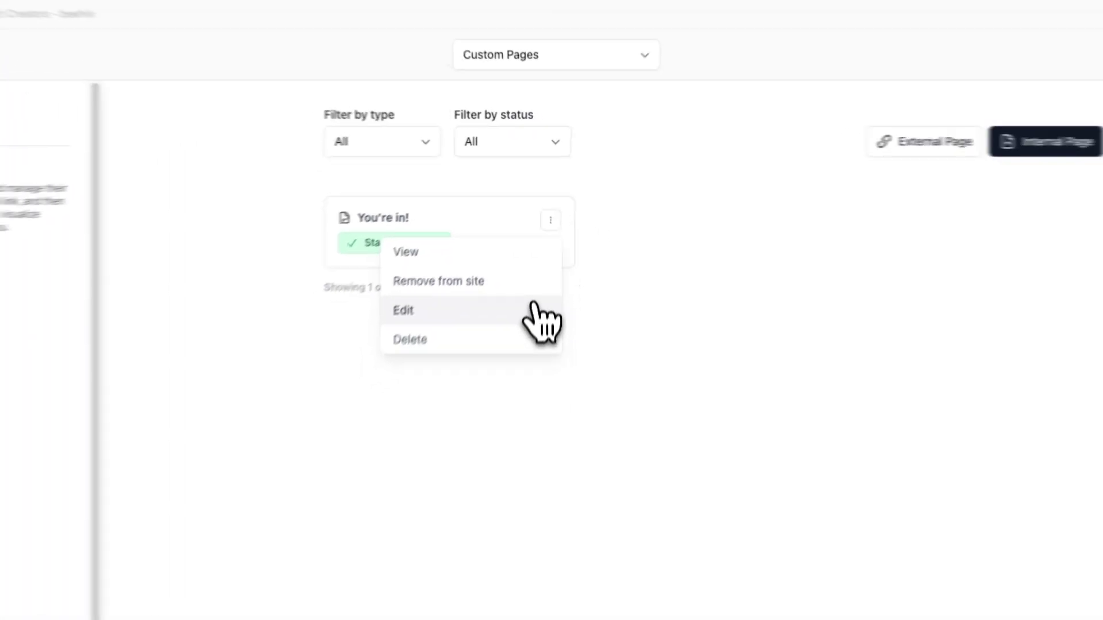
pyautogui.click(534, 307)
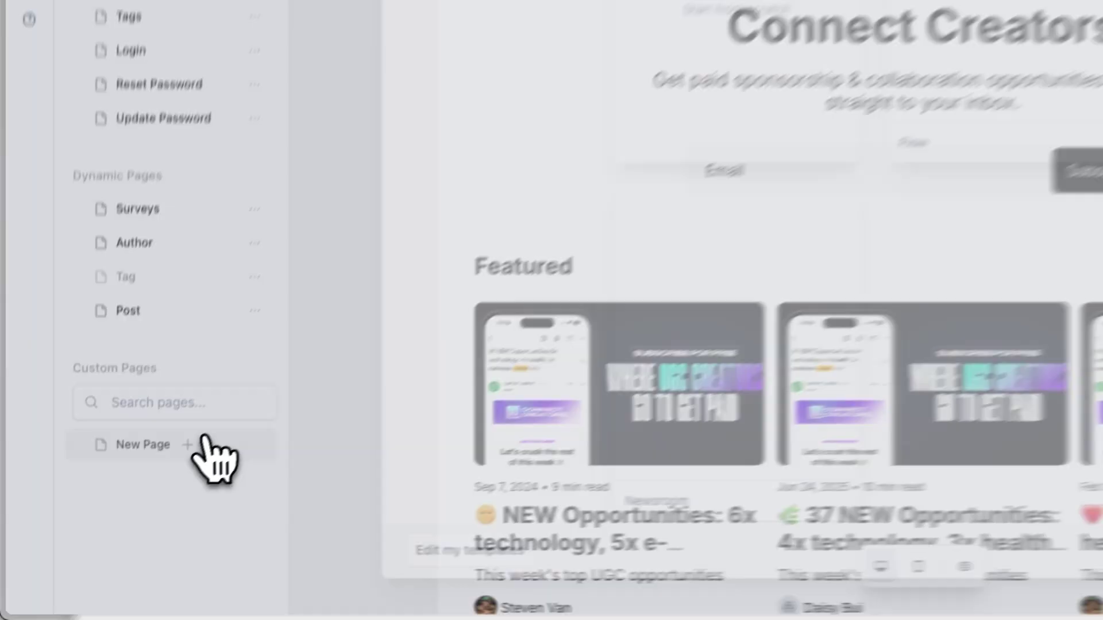
# - Create a blank custom page titled 'You're In!' at /you-re-in
pyautogui.click(208, 438)
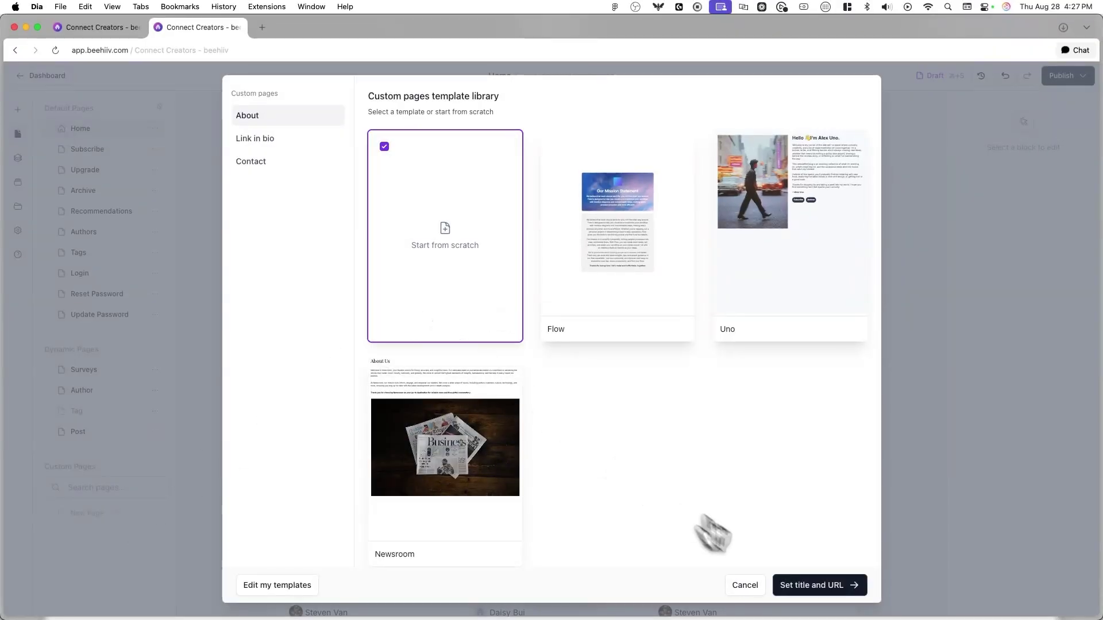
pyautogui.click(804, 595)
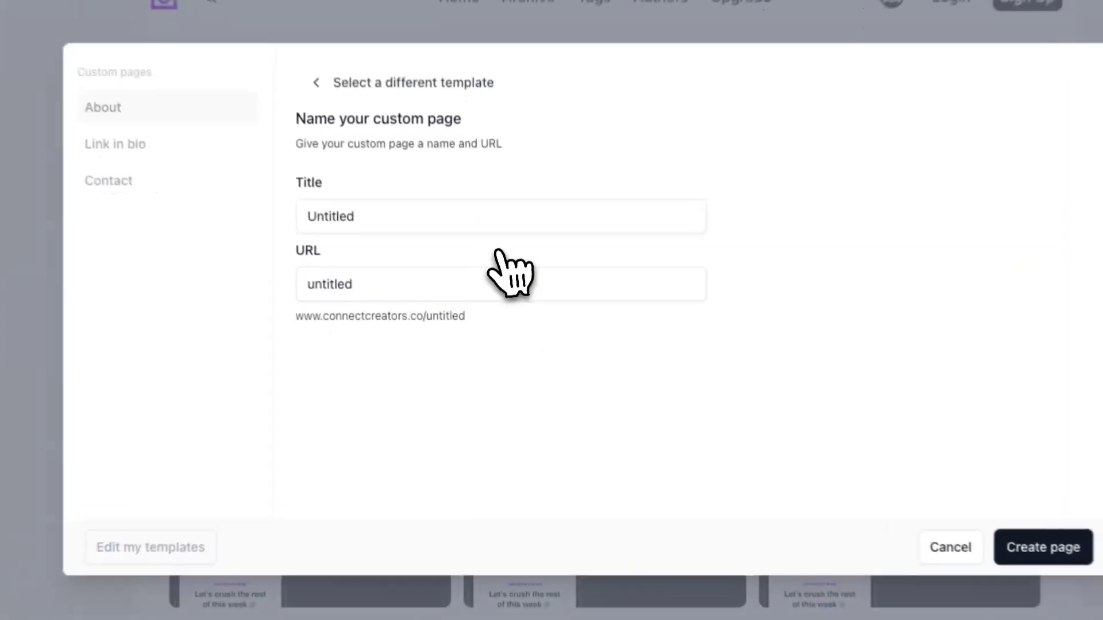
pyautogui.click(484, 287)
pyautogui.press('super+a')
pyautogui.write('Y')
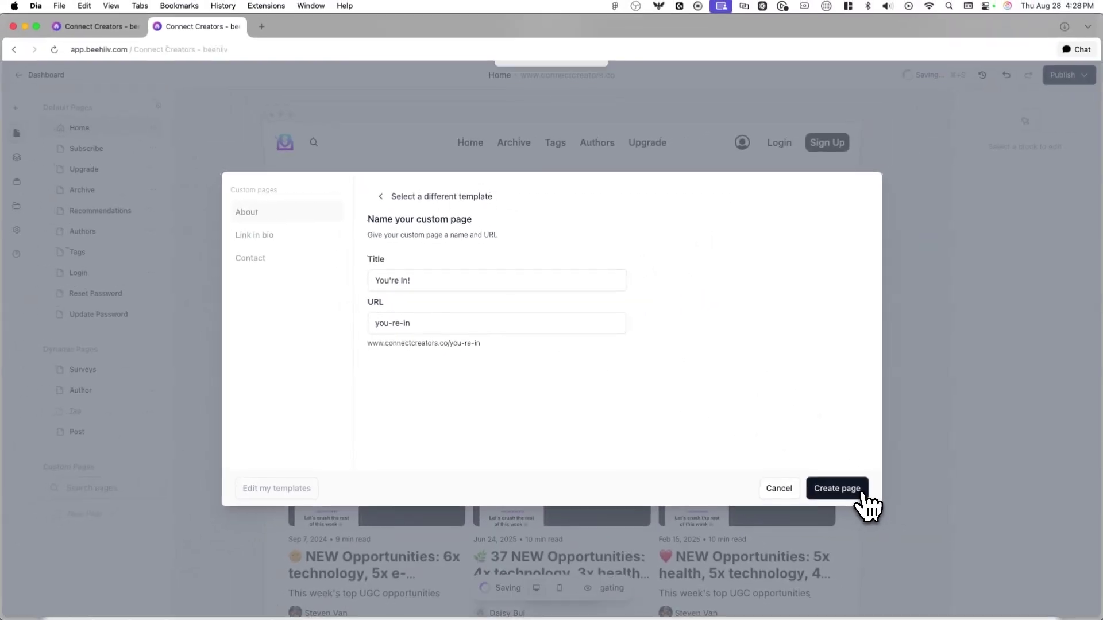
pyautogui.click(1063, 557)
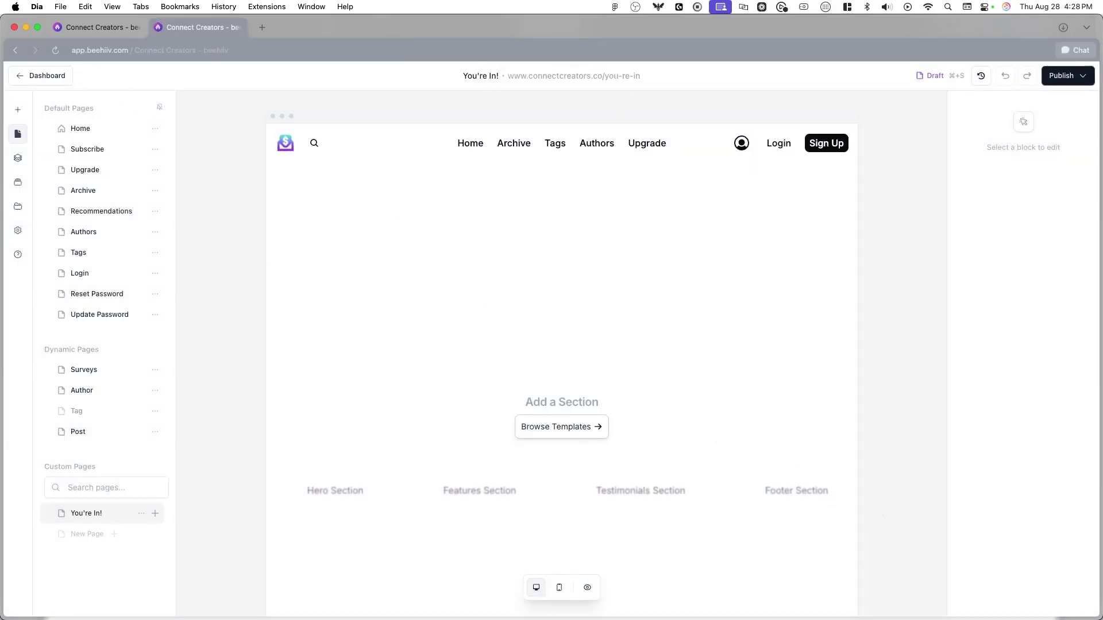
# - Replace the You're In! page intro with the signup confirmation content and set the section gap to 20 px
pyautogui.click(195, 27)
pyautogui.click(621, 276)
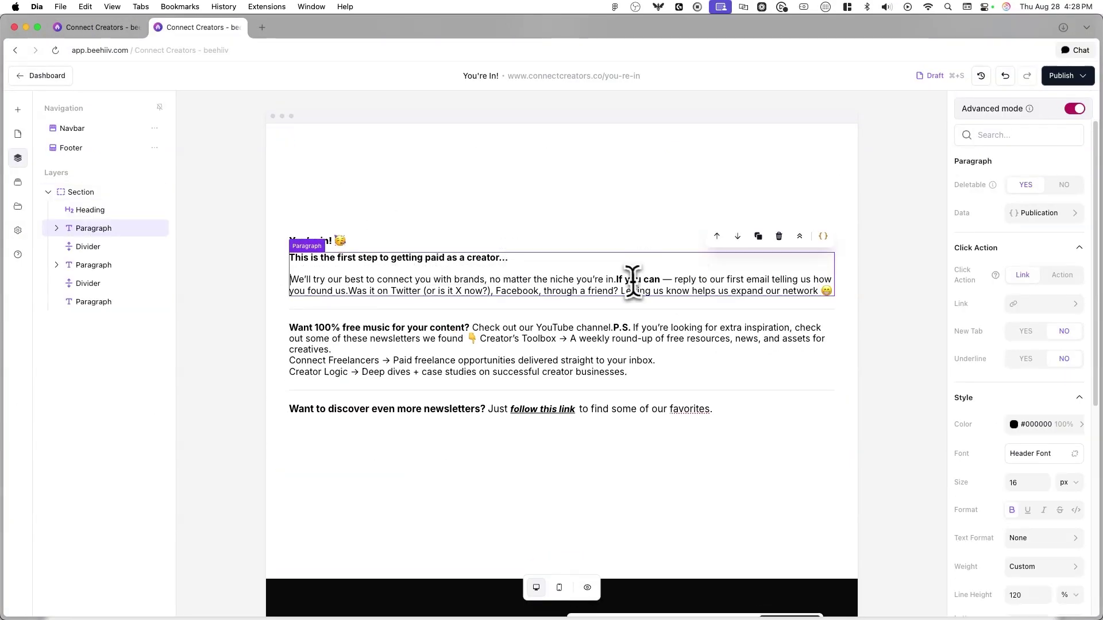
pyautogui.click(689, 376)
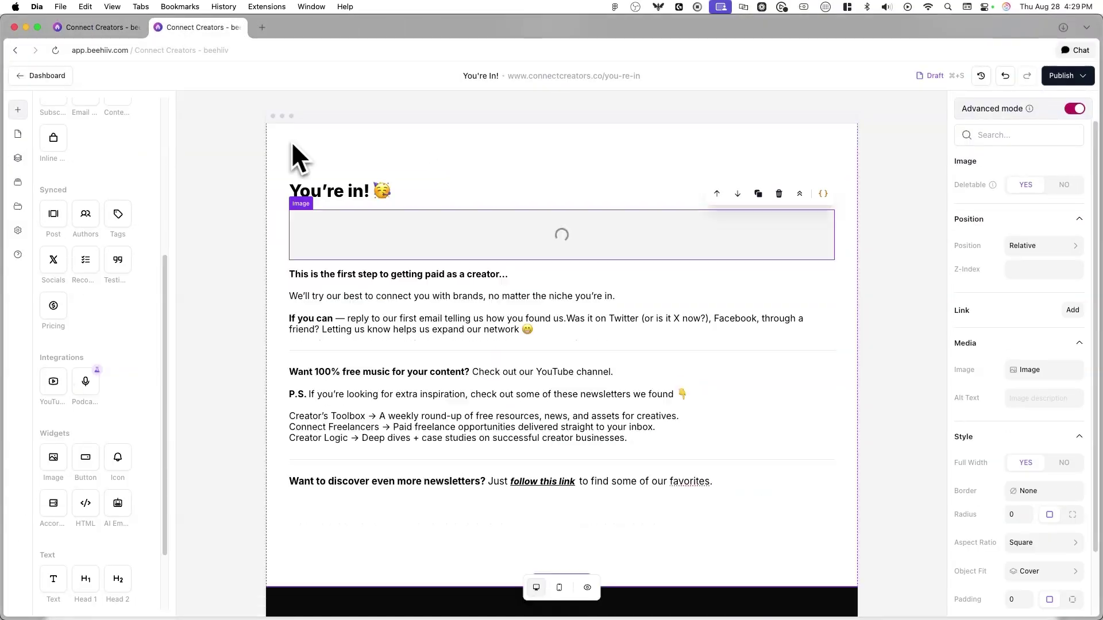
pyautogui.click(1014, 367)
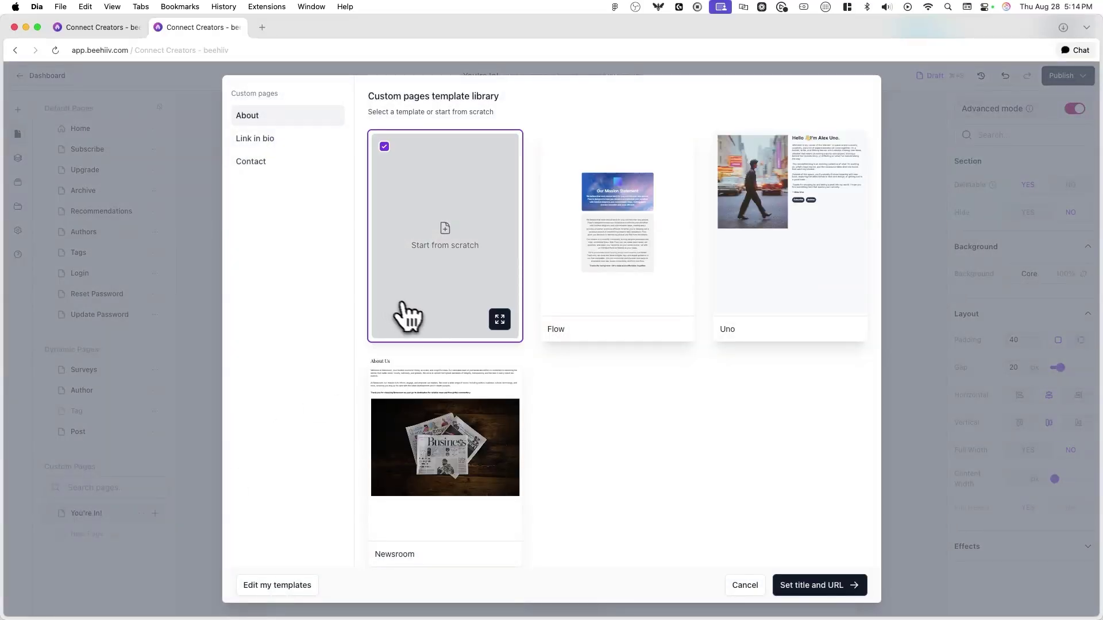
# - Create a blank custom page titled 'p'
pyautogui.click(841, 587)
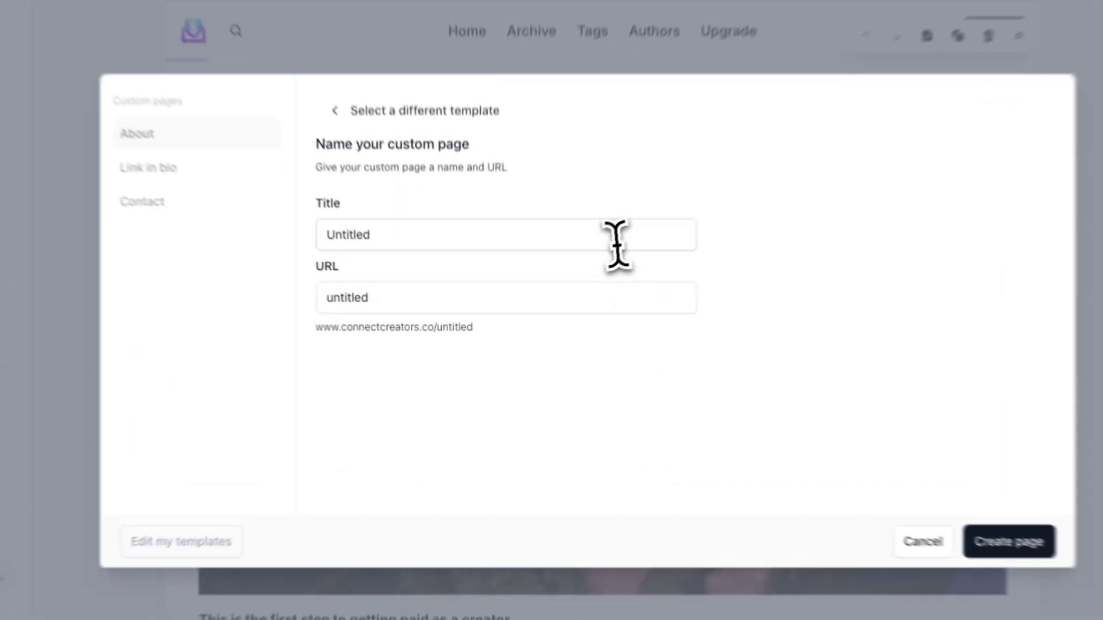
pyautogui.click(566, 281)
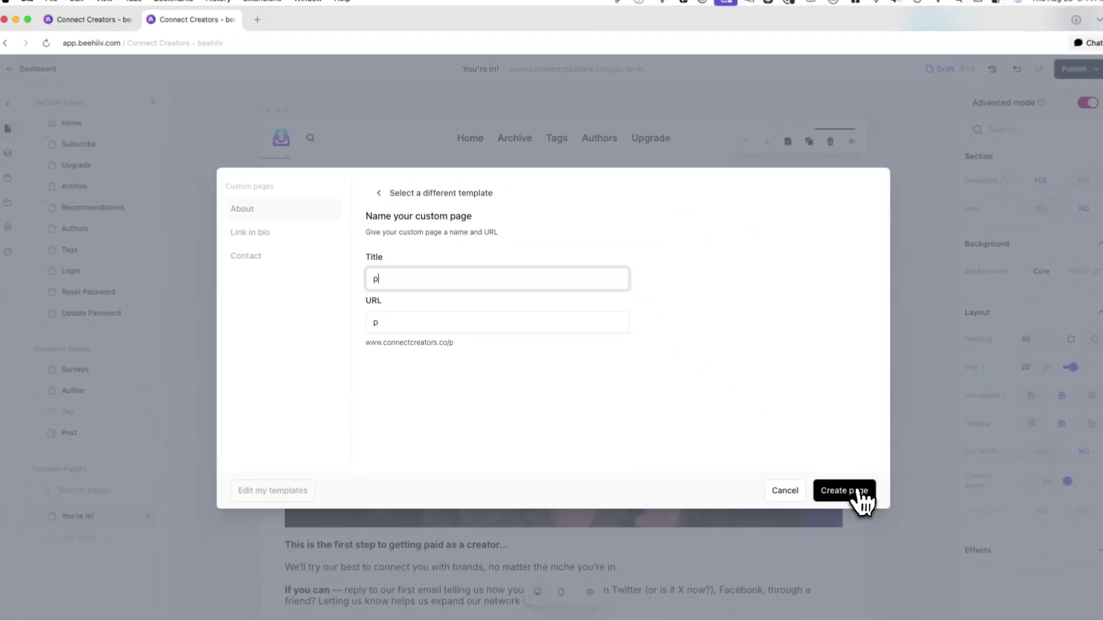
pyautogui.click(1069, 566)
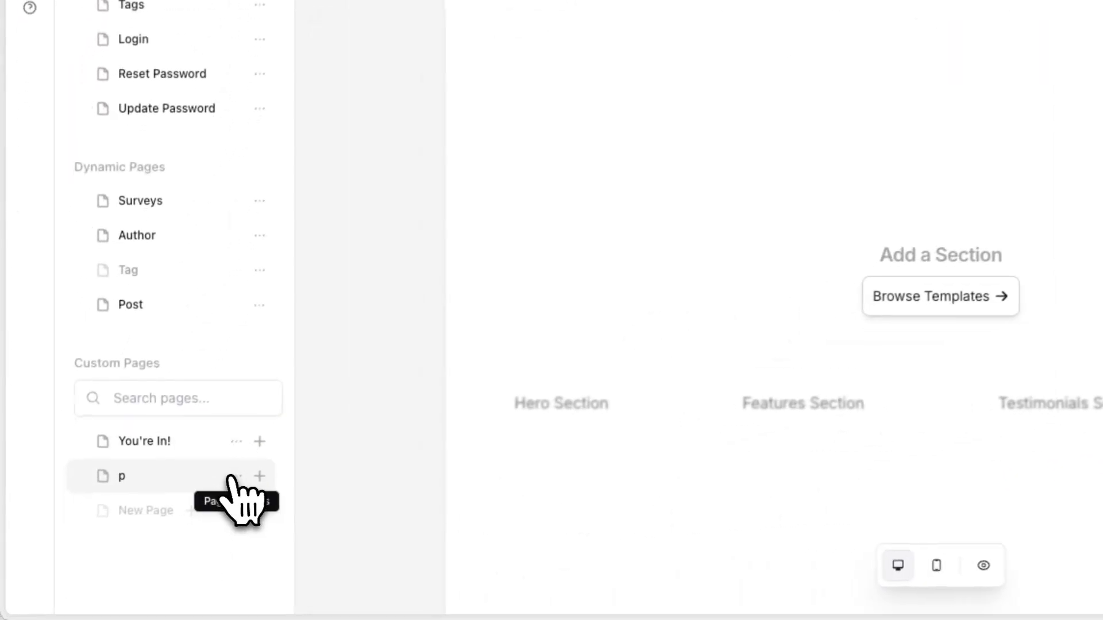
# - Disable page p and nest You're In! under it at /p/you-re-in
pyautogui.click(141, 535)
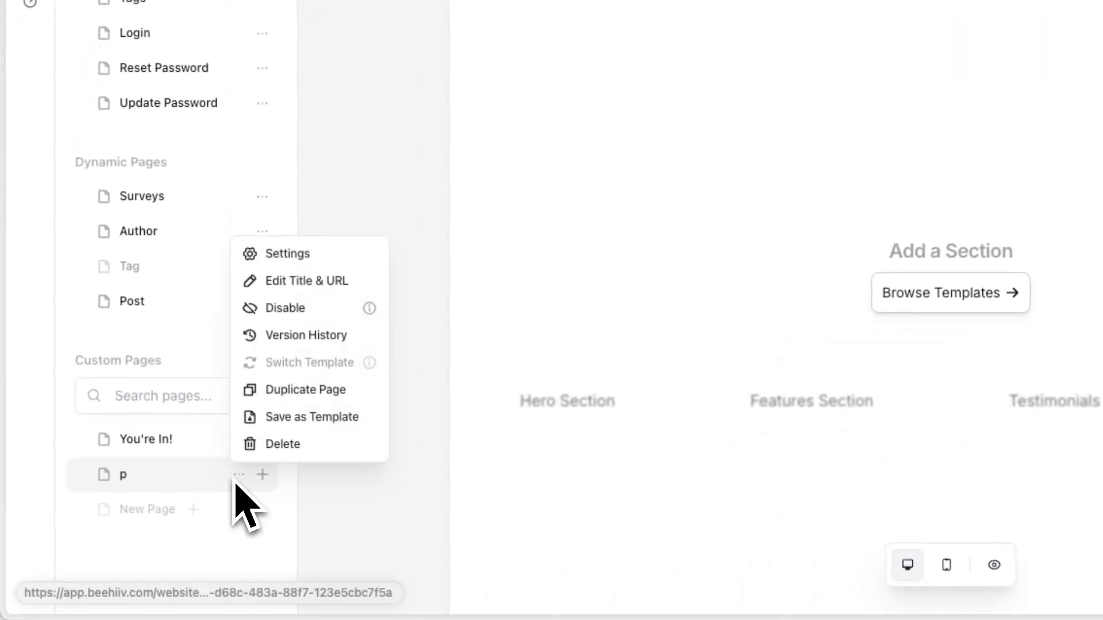
pyautogui.click(293, 310)
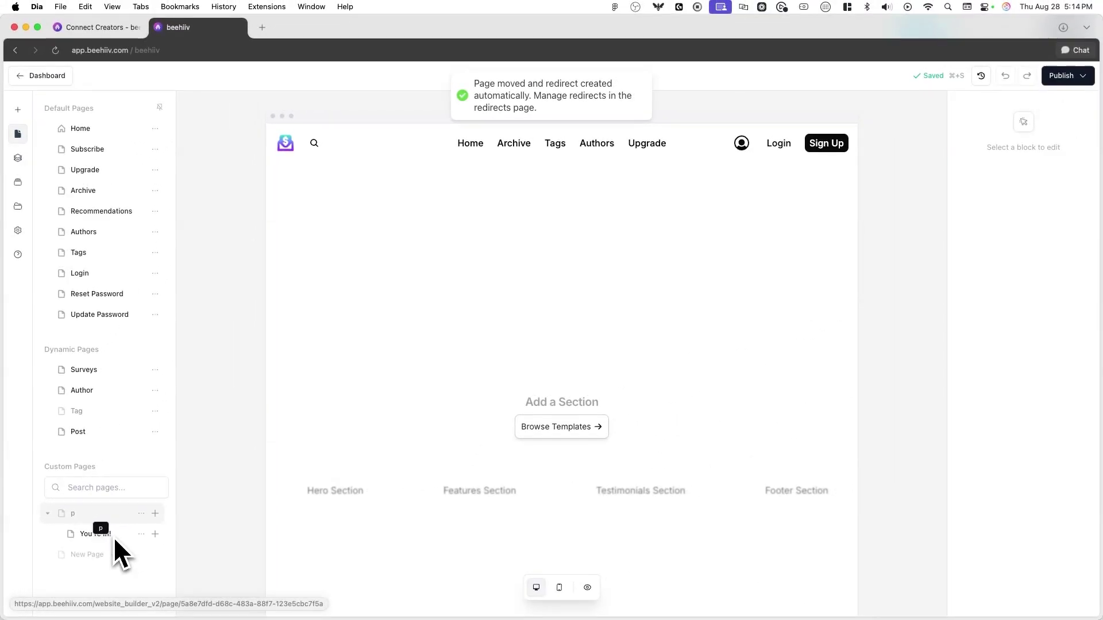
pyautogui.click(113, 537)
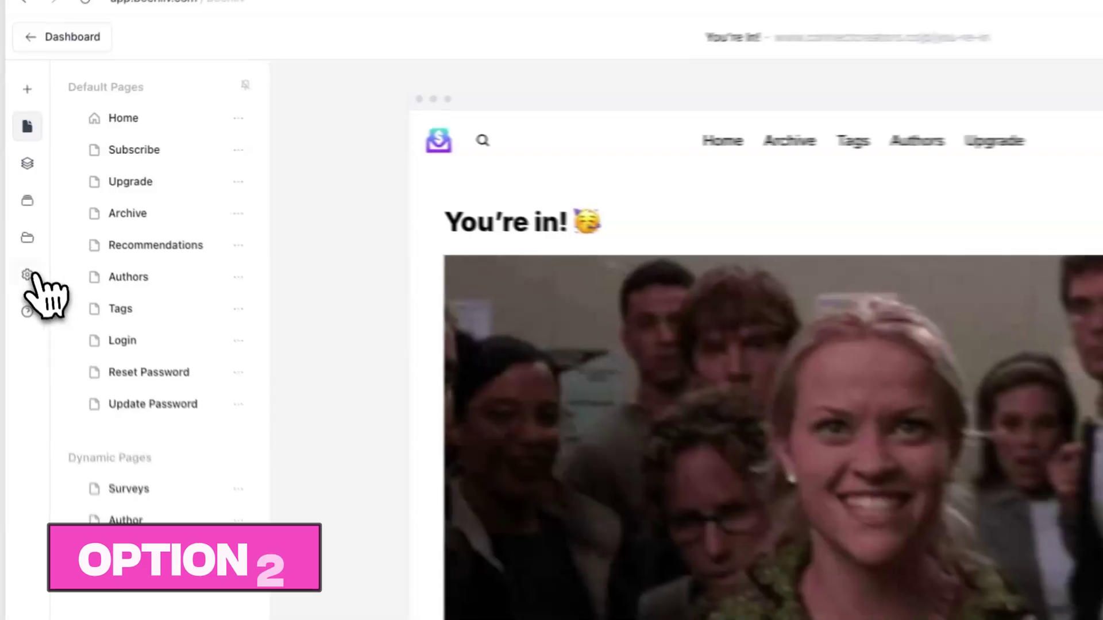
# - In site settings, build a redirect with old path /p/* and new path /$1
pyautogui.click(14, 234)
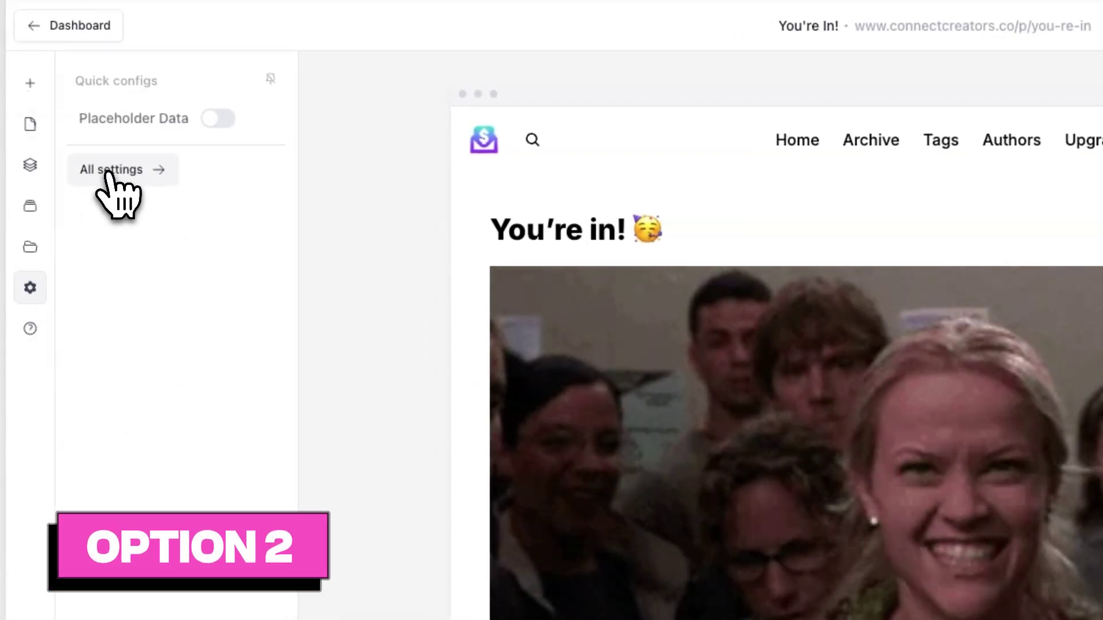
pyautogui.click(109, 171)
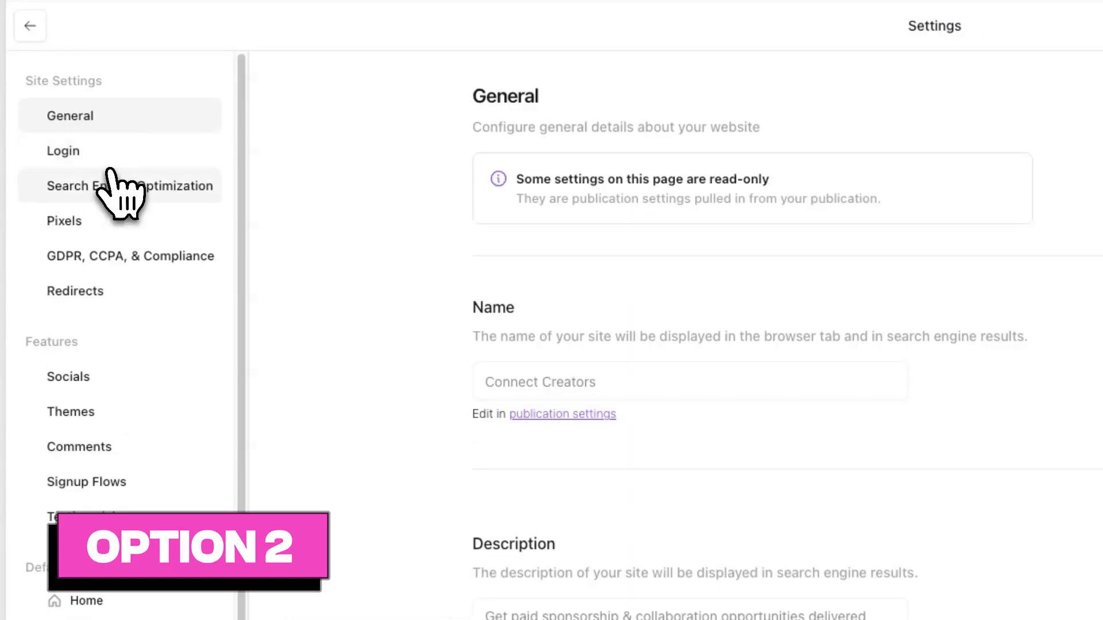
pyautogui.click(107, 289)
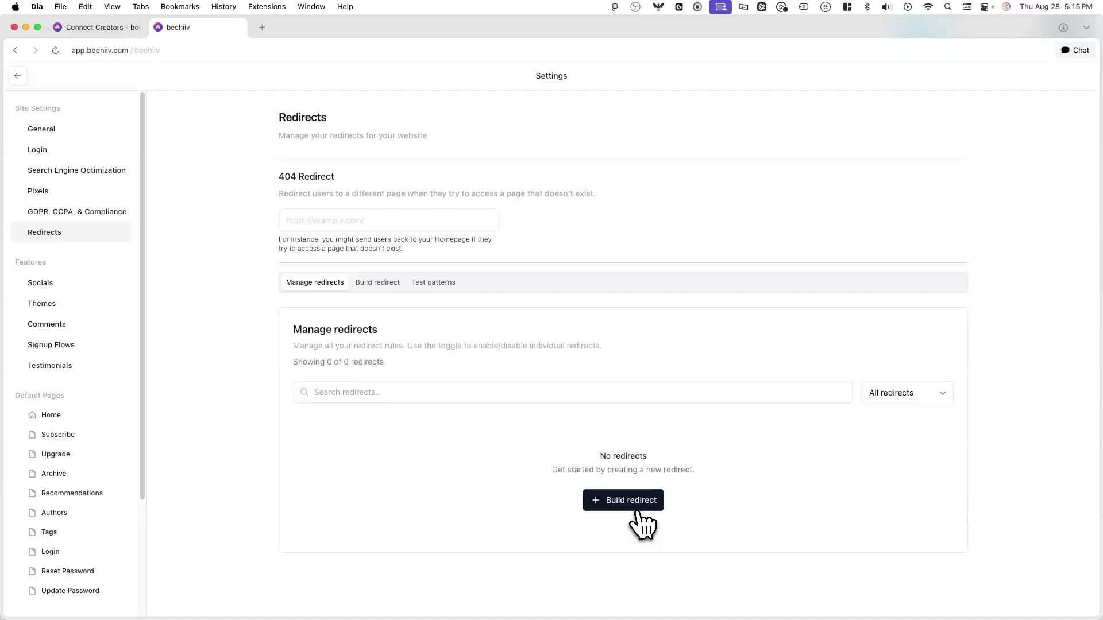
pyautogui.click(572, 382)
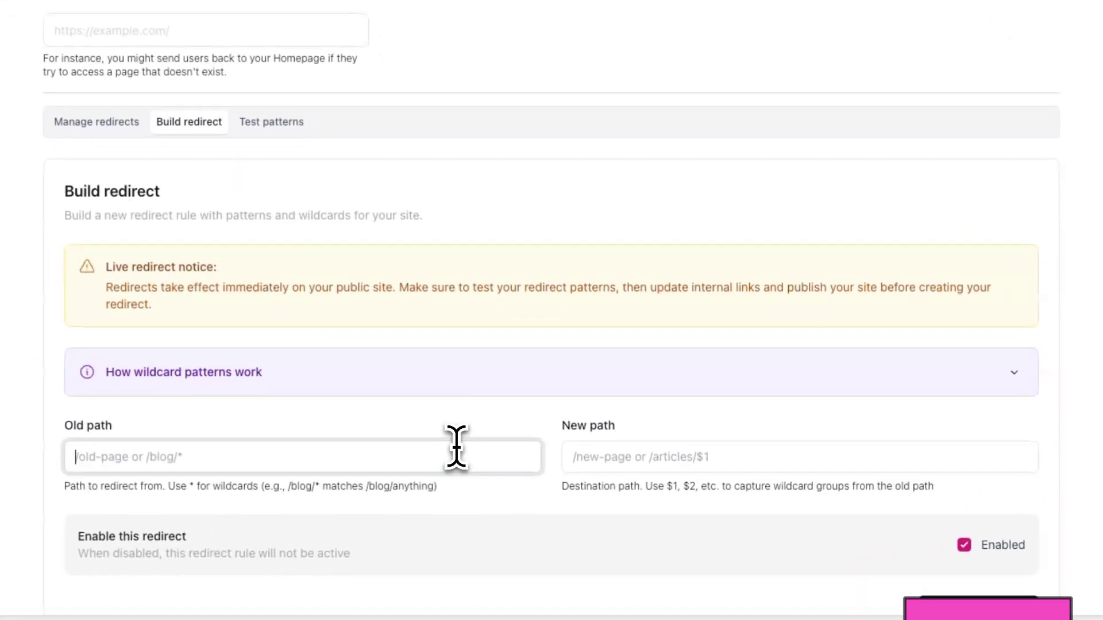
pyautogui.write('/p/*')
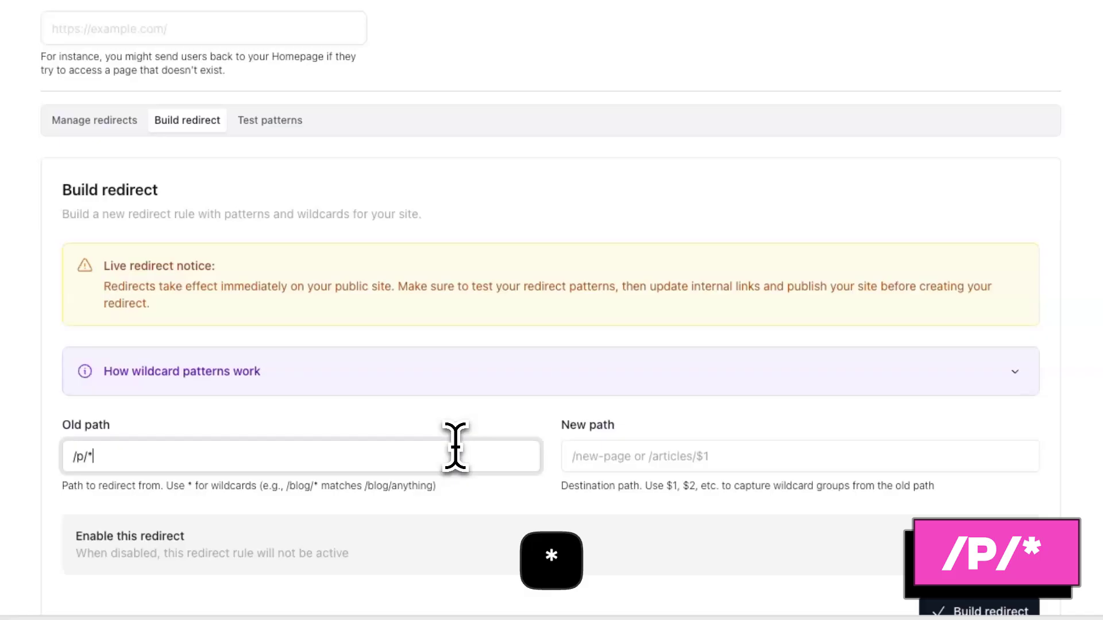
pyautogui.click(711, 458)
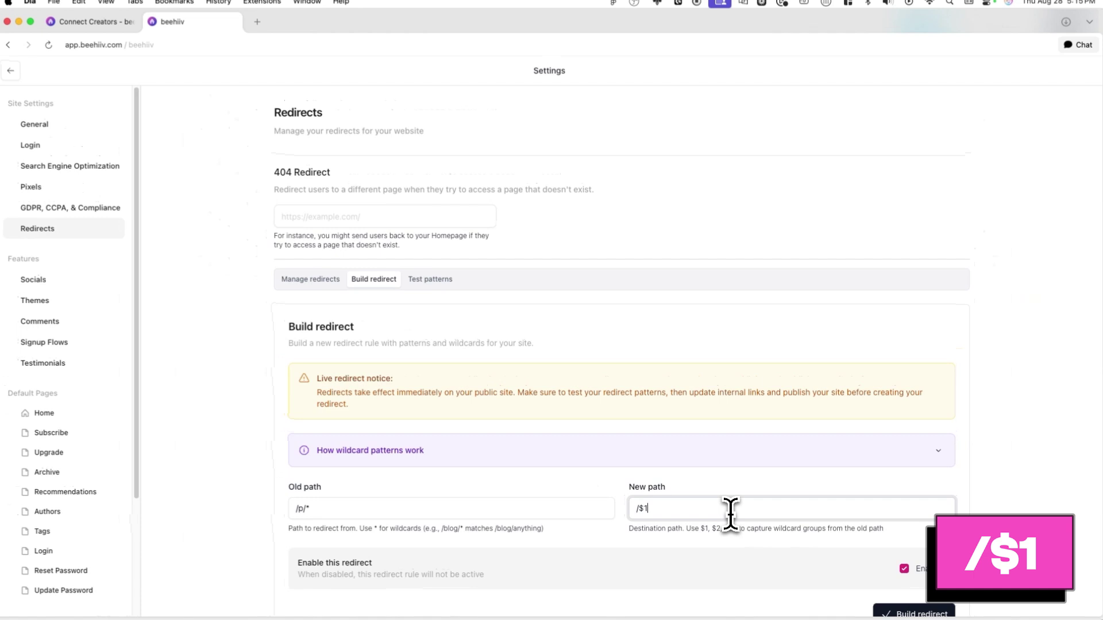
pyautogui.click(890, 585)
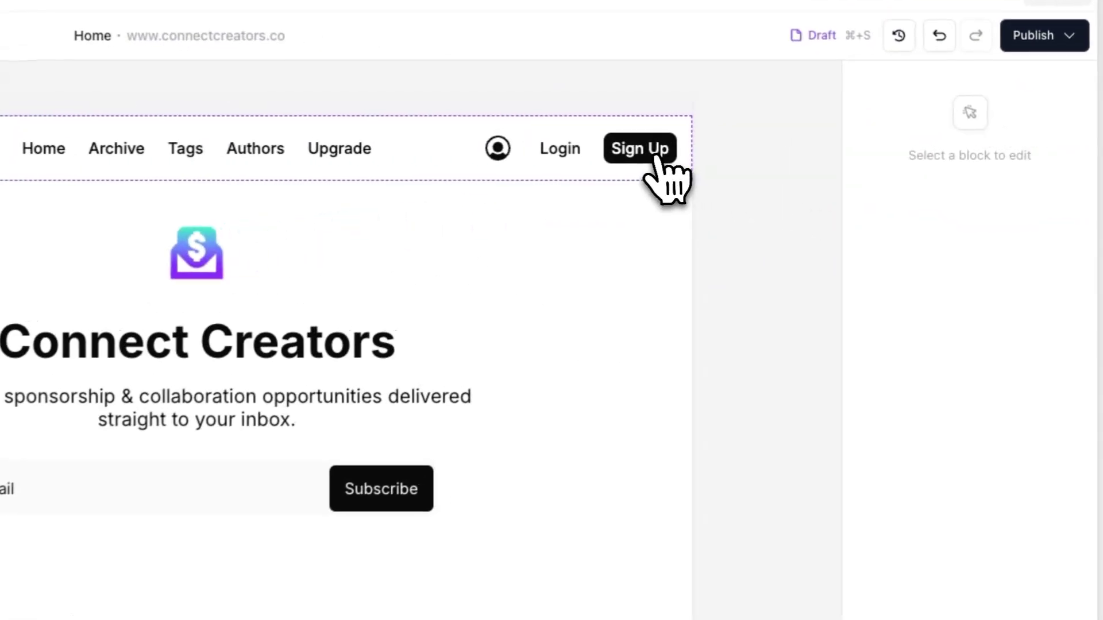
# - Relink the You're In navbar item from Tags to the You're In! page
pyautogui.click(658, 161)
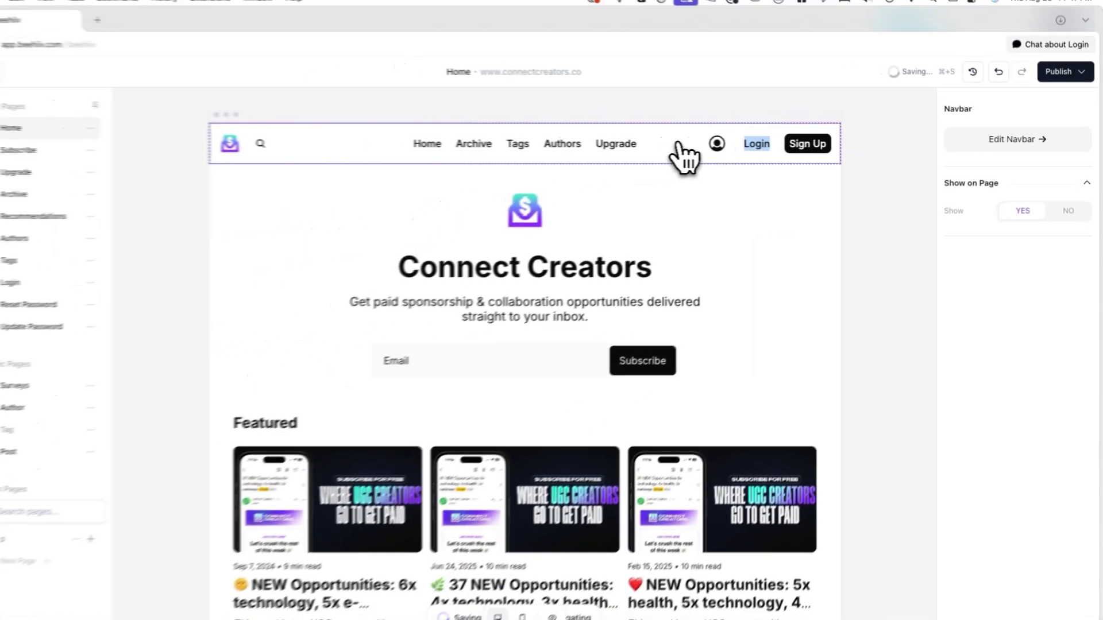
pyautogui.doubleClick(428, 152)
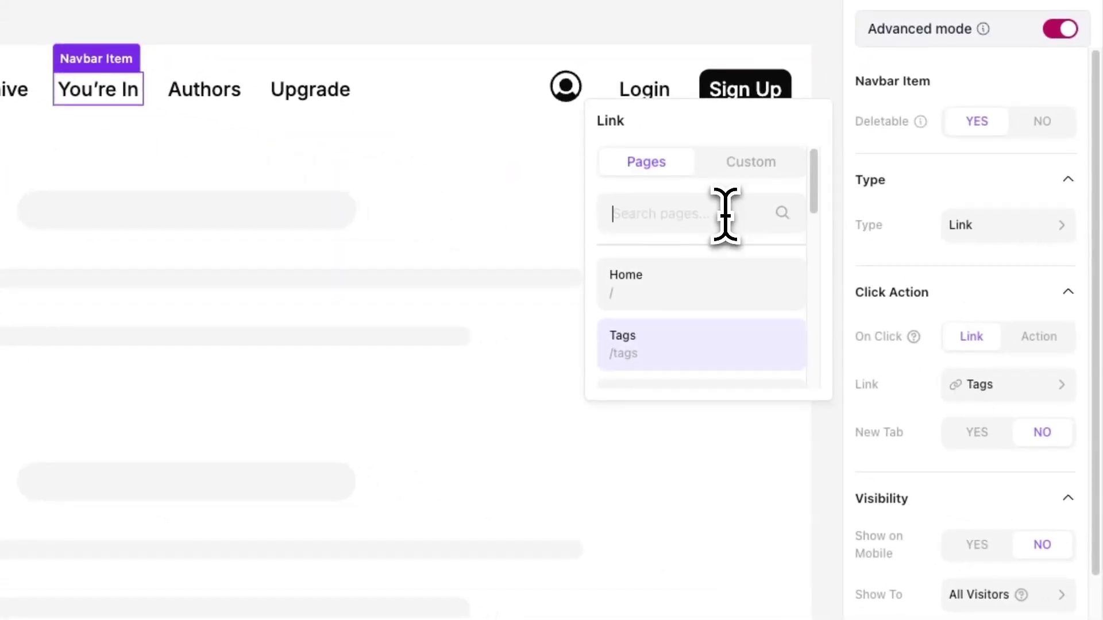
pyautogui.write('you')
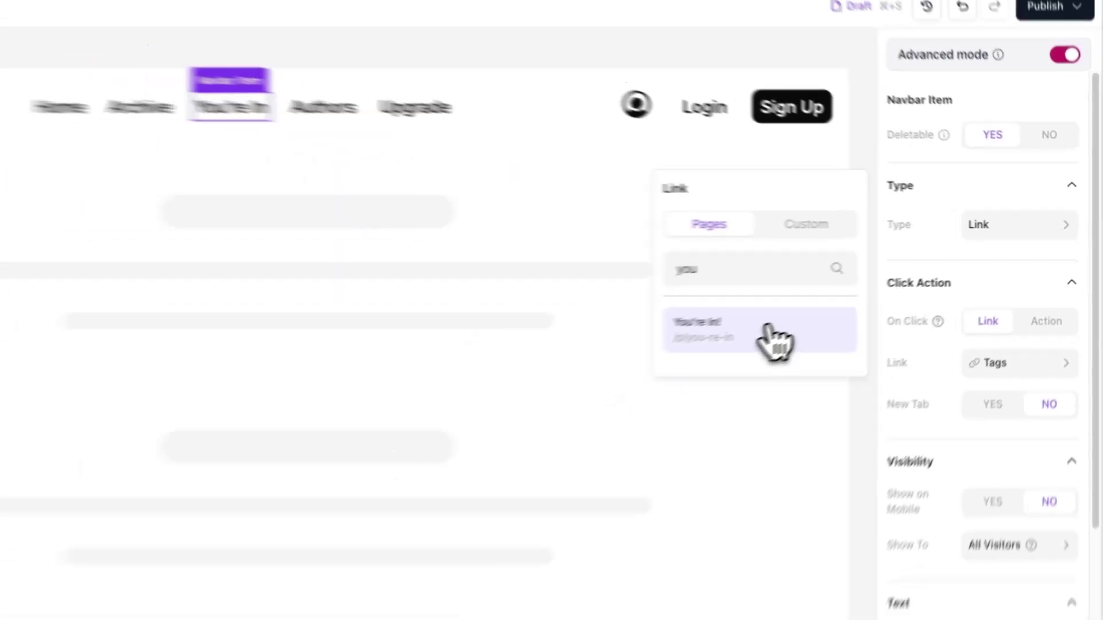
pyautogui.click(724, 349)
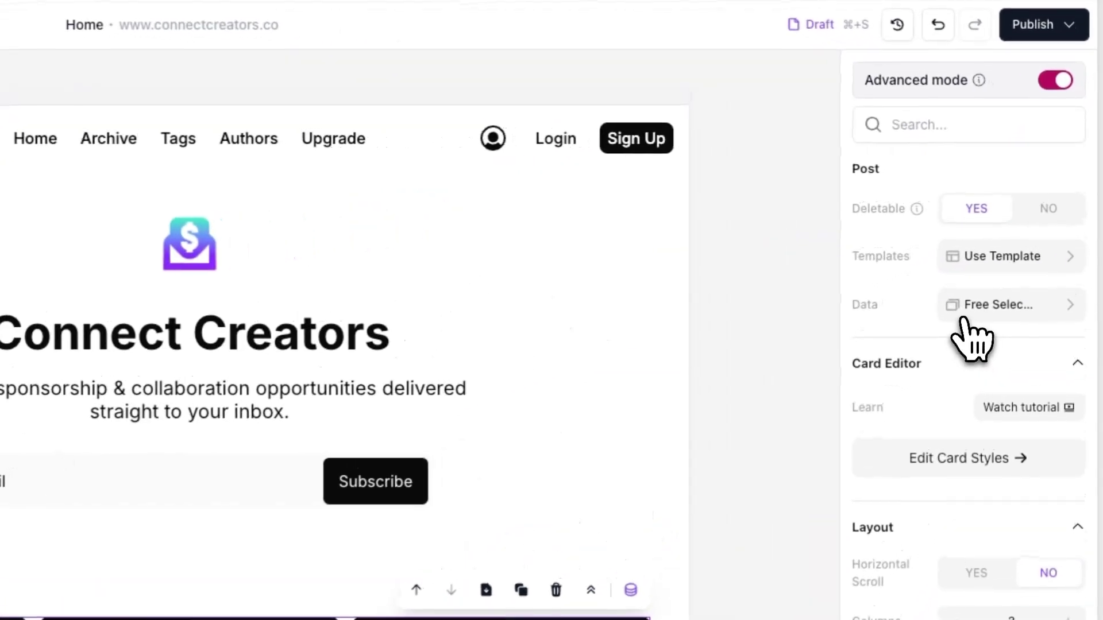
# - Set the Featured block to Free Selection and tick the '36 NEW Opportunities' post
pyautogui.click(1034, 241)
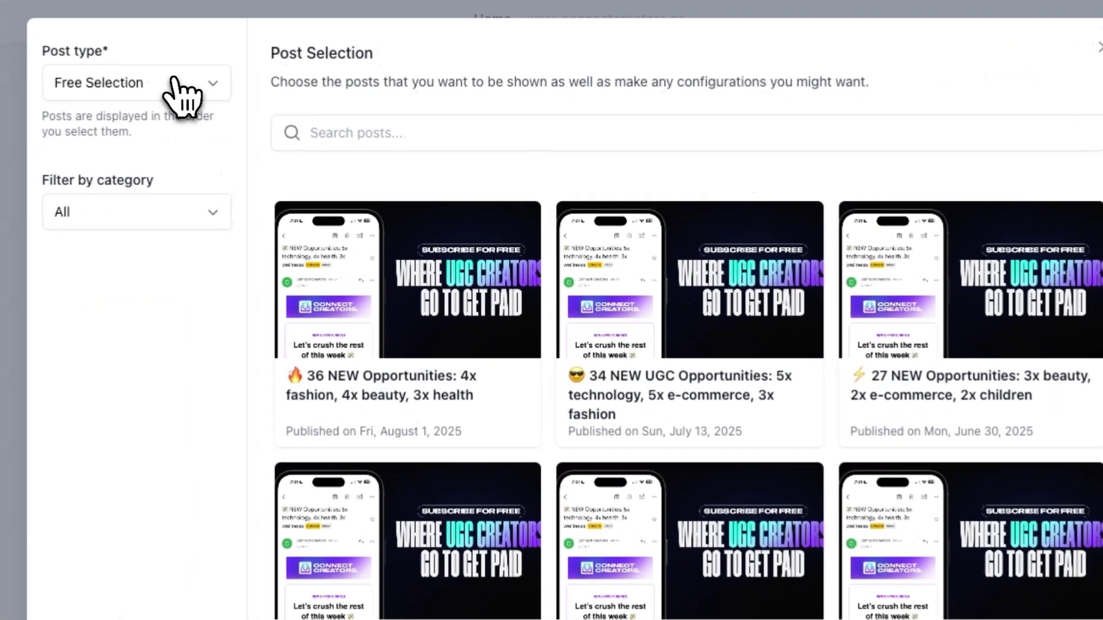
pyautogui.click(307, 113)
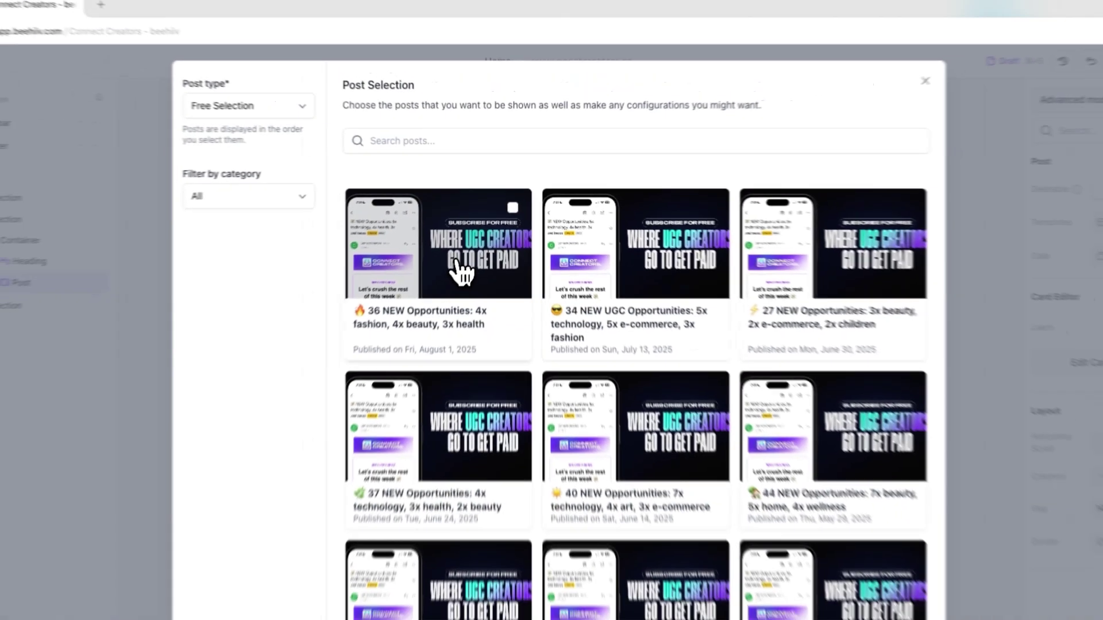
pyautogui.click(433, 325)
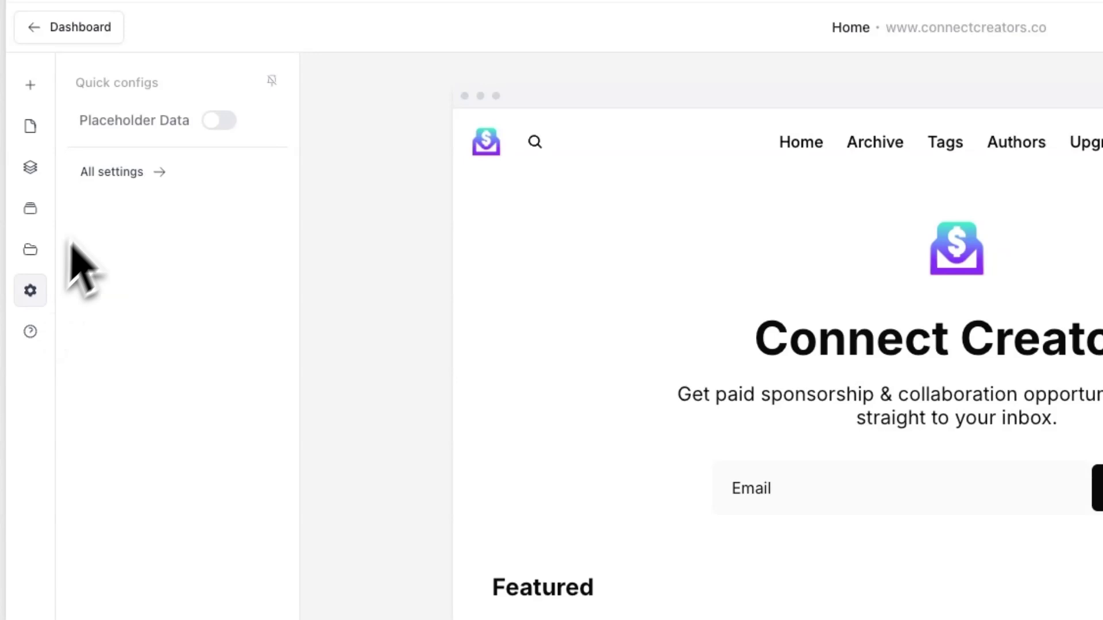
# - Under Signup Flows settings, create flow 'Recommendations' with a Recommendations Modal step
pyautogui.click(112, 172)
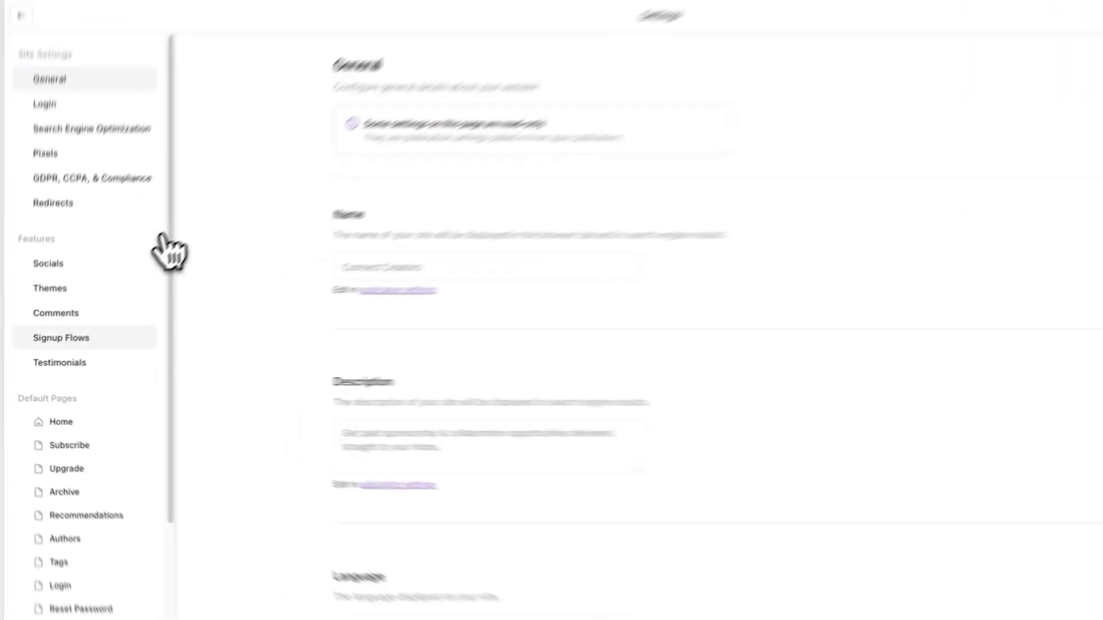
pyautogui.click(99, 345)
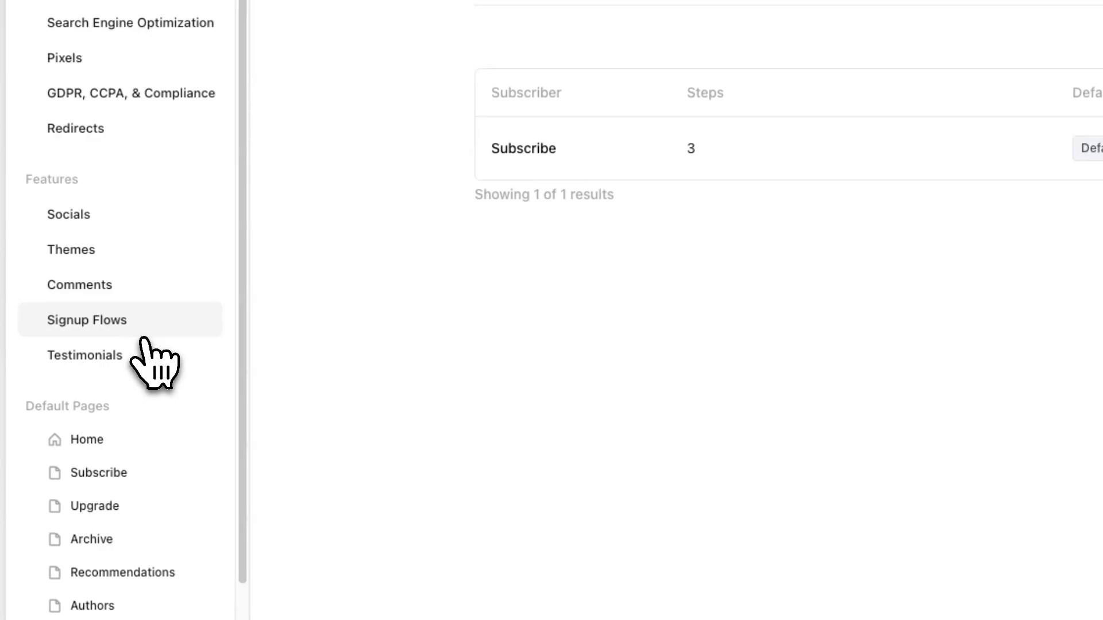
pyautogui.click(926, 181)
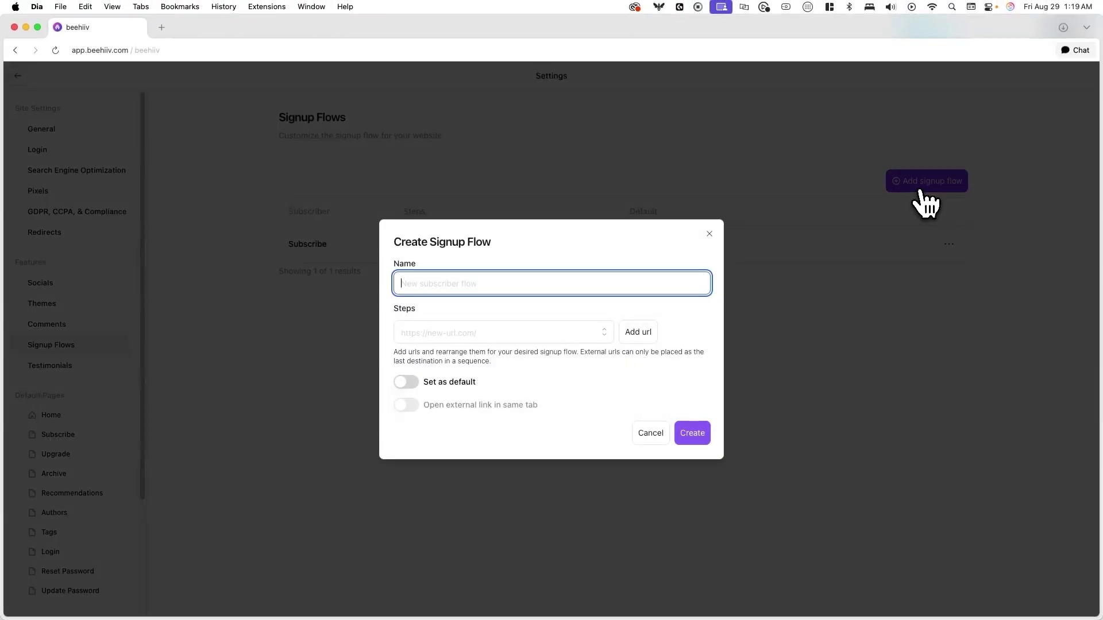
pyautogui.write('Recommendations')
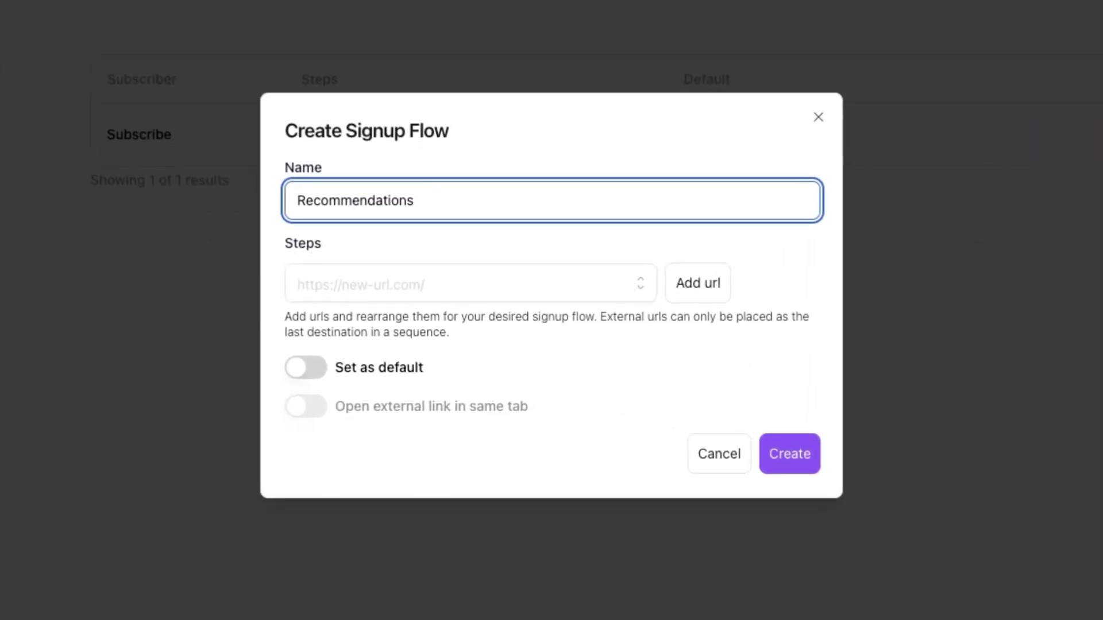
pyautogui.click(619, 278)
pyautogui.scroll(-5, 568, 482)
pyautogui.click(527, 474)
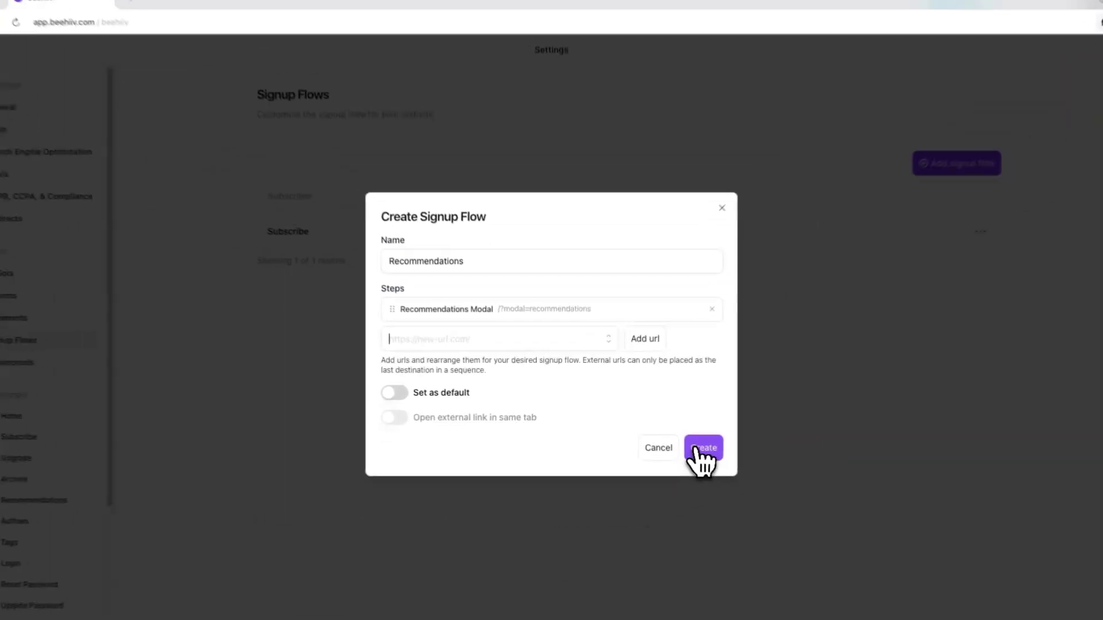
pyautogui.click(791, 474)
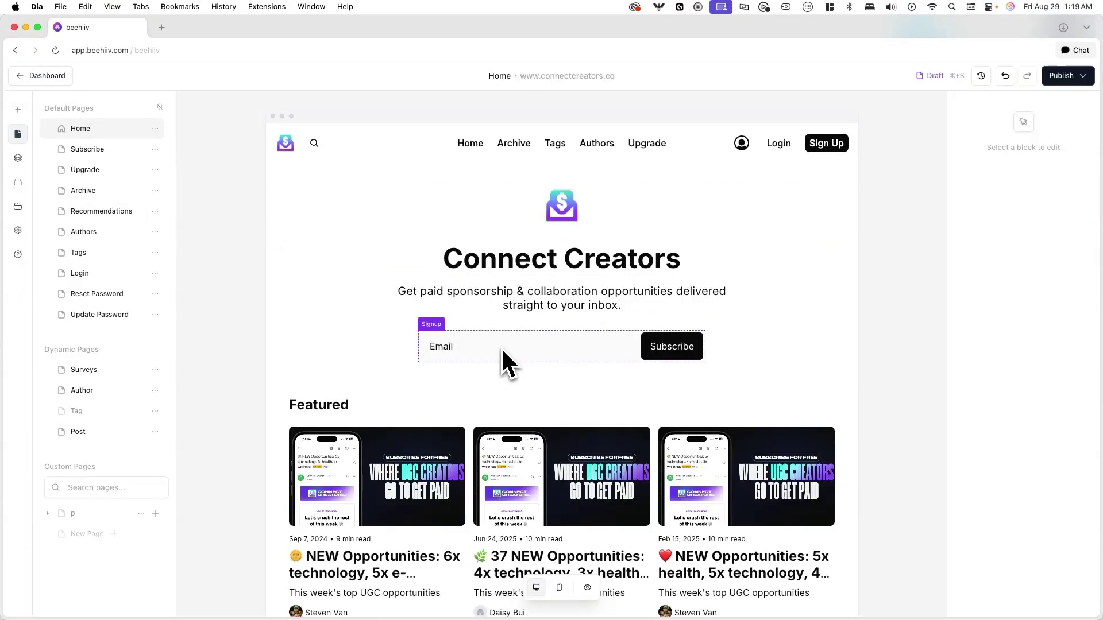
# - Set the homepage subscribe form's signup flow to Recommendations
pyautogui.click(501, 347)
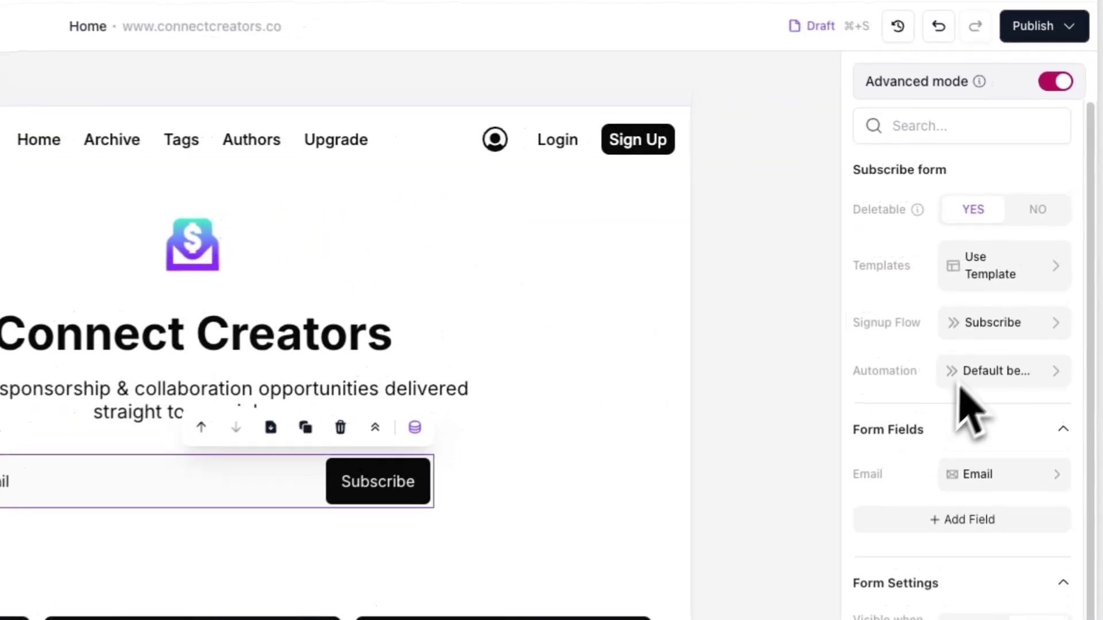
pyautogui.click(974, 332)
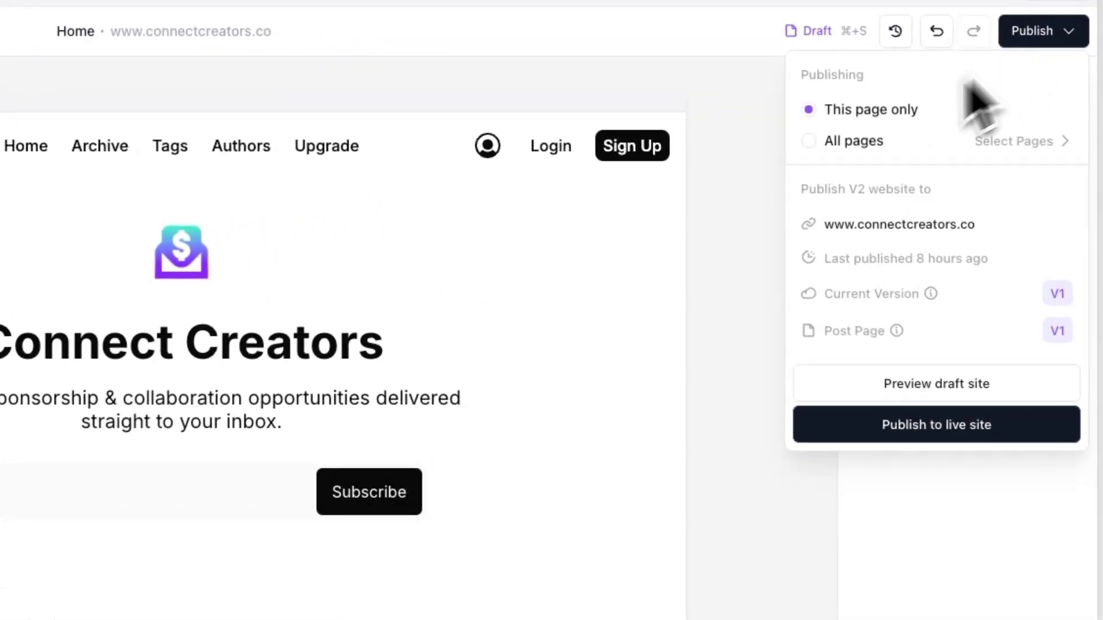
# - Publish the site live despite the disabled-pages warning, then open the draft site preview
pyautogui.click(887, 418)
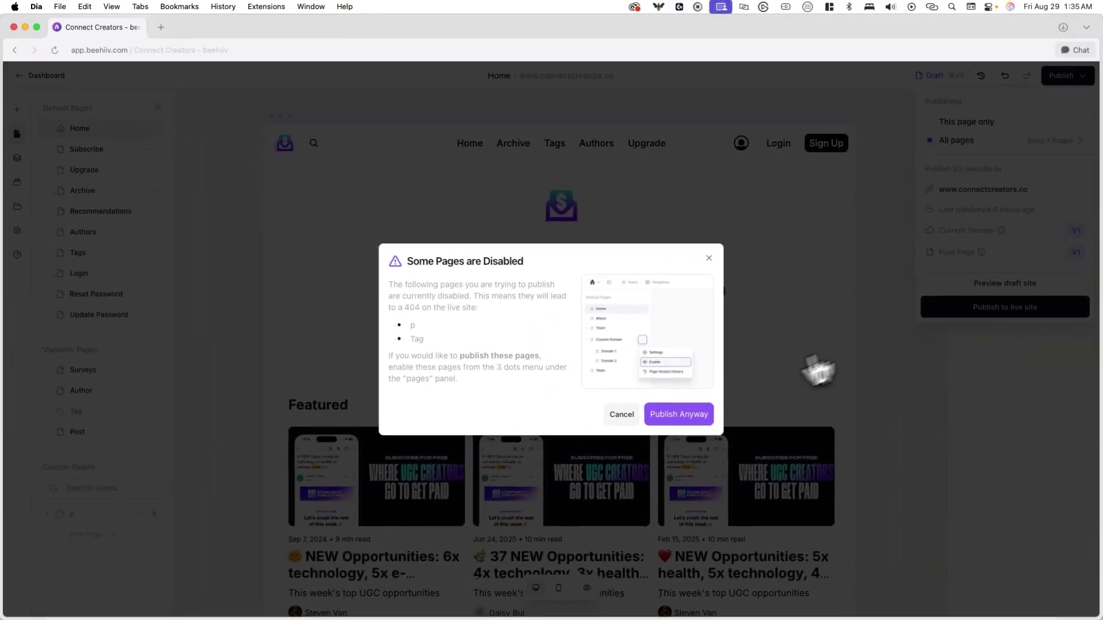
pyautogui.click(699, 414)
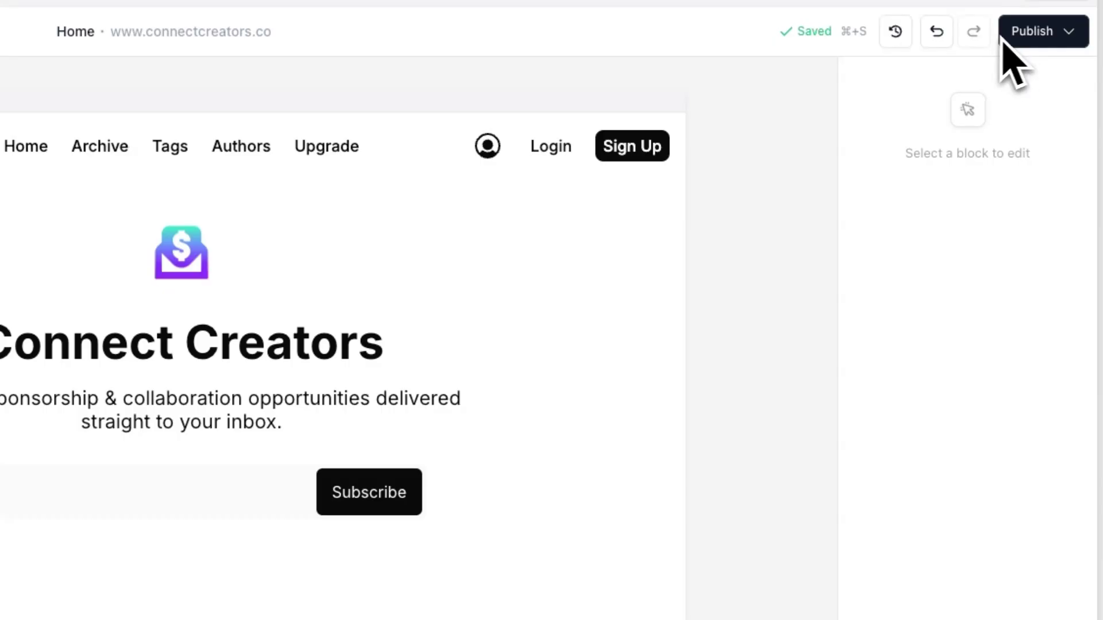
pyautogui.click(1018, 34)
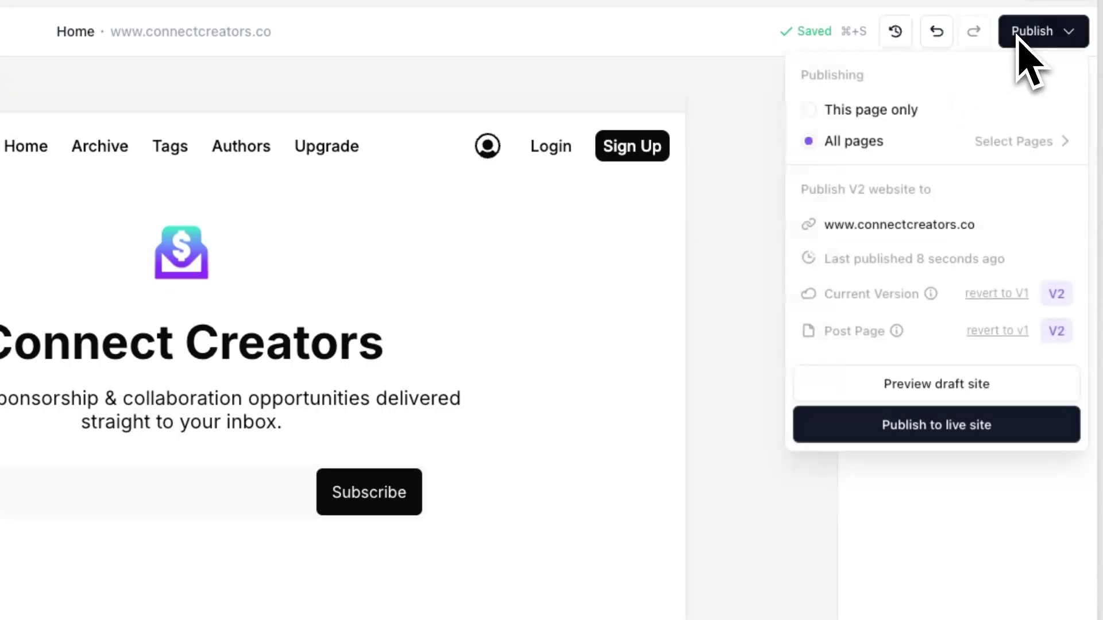
pyautogui.click(931, 385)
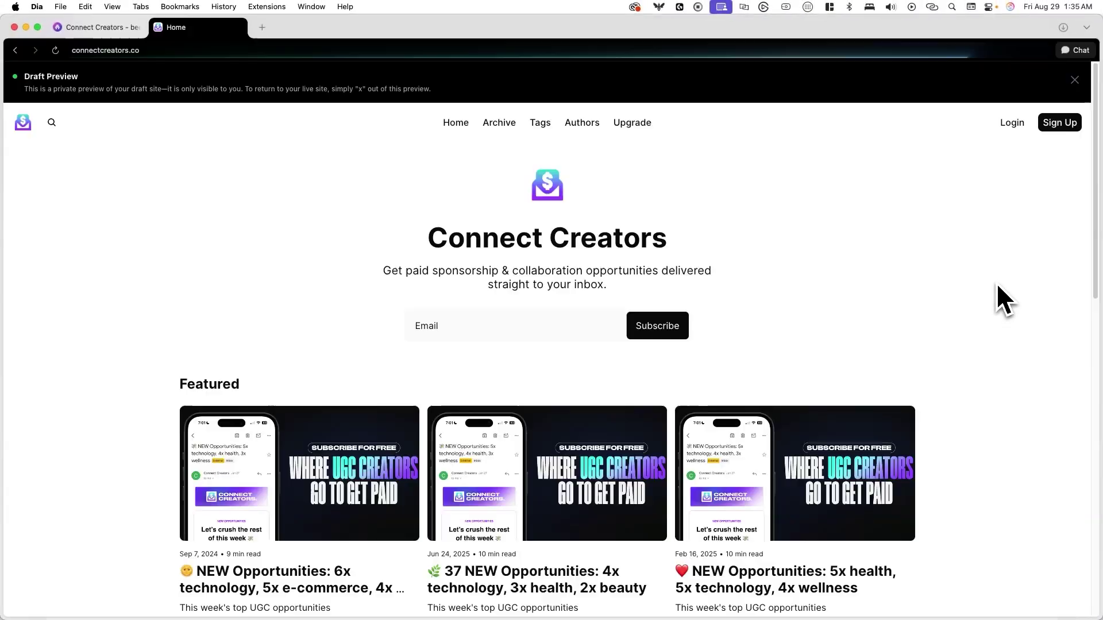